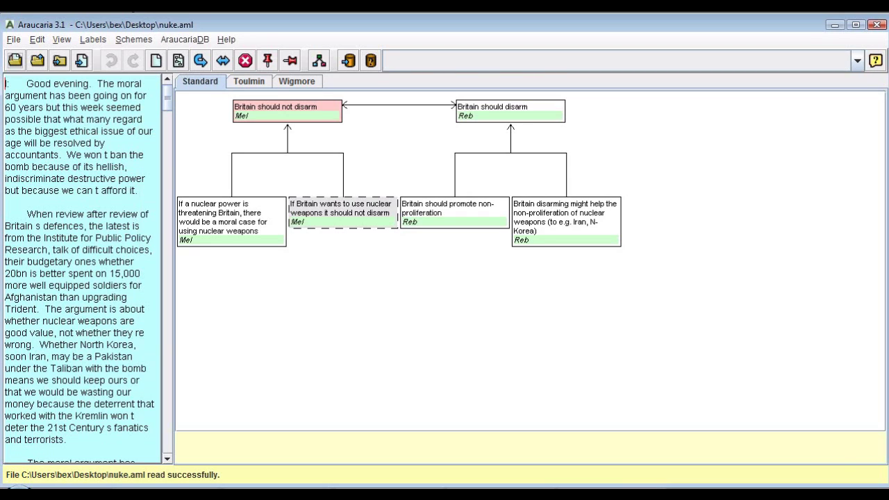
# Step: Save the argument in Araucaria, then upload nuke.aml through AIFdb File Import as an Araucaria (AML) file
pyautogui.click(15, 40)
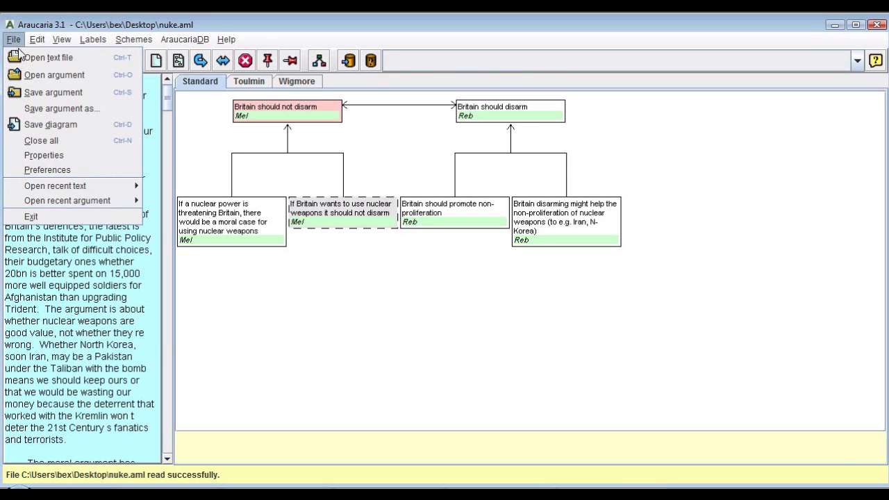
pyautogui.click(30, 93)
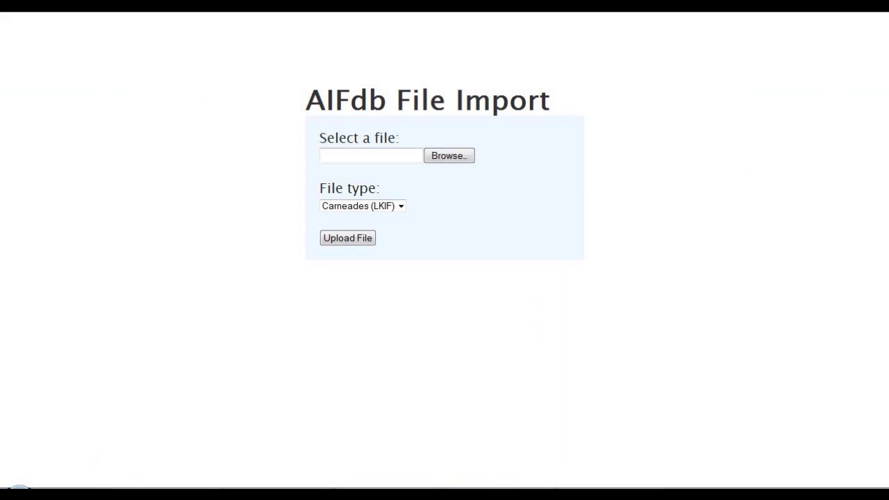
pyautogui.click(450, 157)
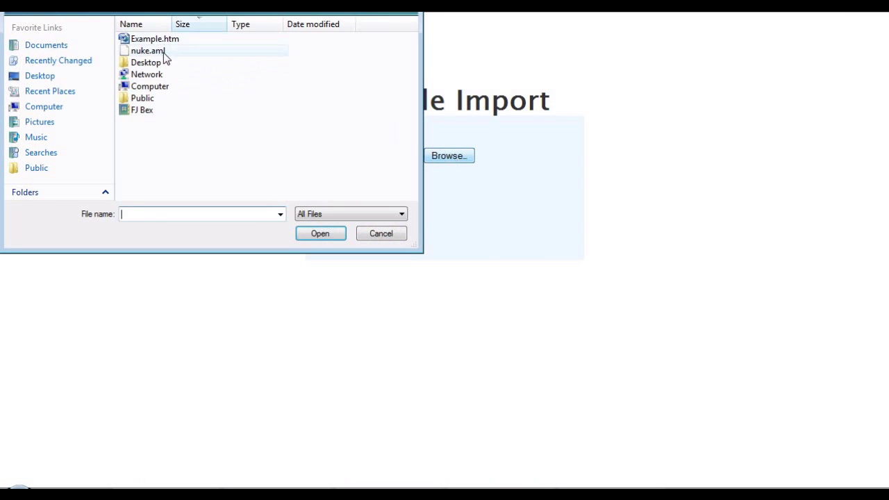
pyautogui.click(163, 52)
pyautogui.click(318, 234)
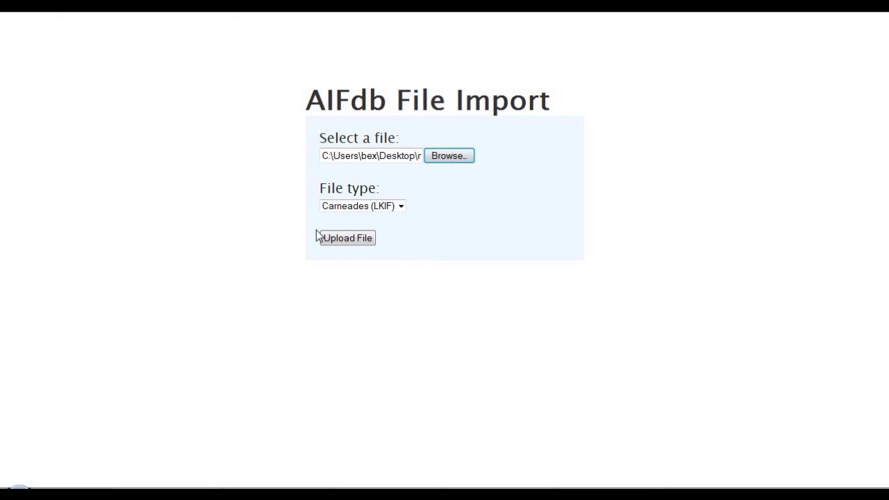
pyautogui.click(347, 207)
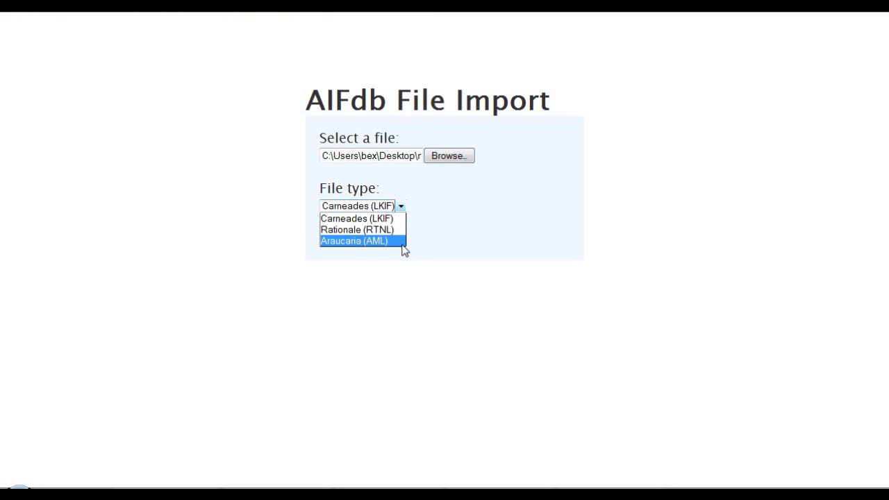
pyautogui.click(402, 244)
pyautogui.click(360, 238)
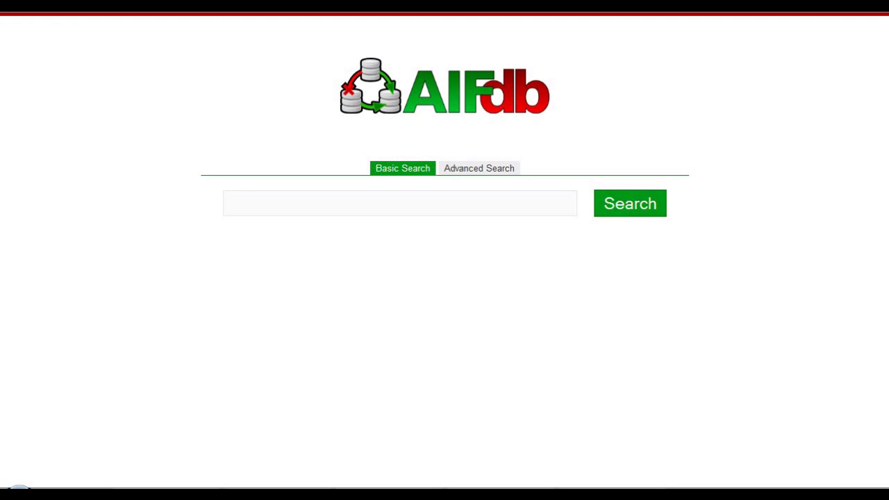
# Step: Search AIFdb for "disarm" and open NodeSet 6 to examine its argument diagram up close
pyautogui.write('disarm')
pyautogui.press('Return')
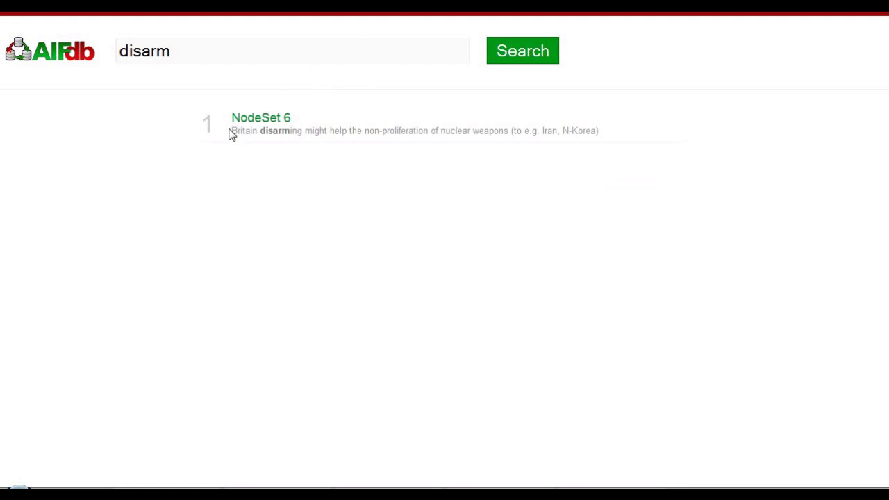
pyautogui.moveTo(233, 133); pyautogui.dragTo(609, 143)
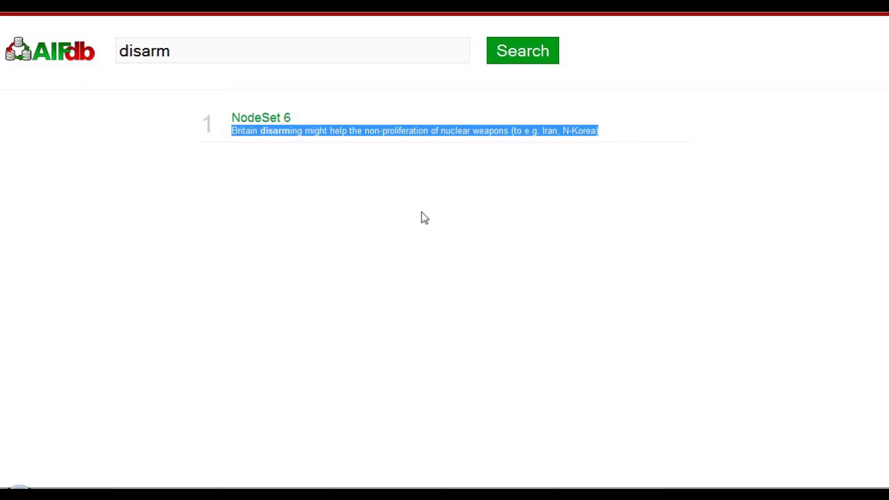
pyautogui.click(279, 123)
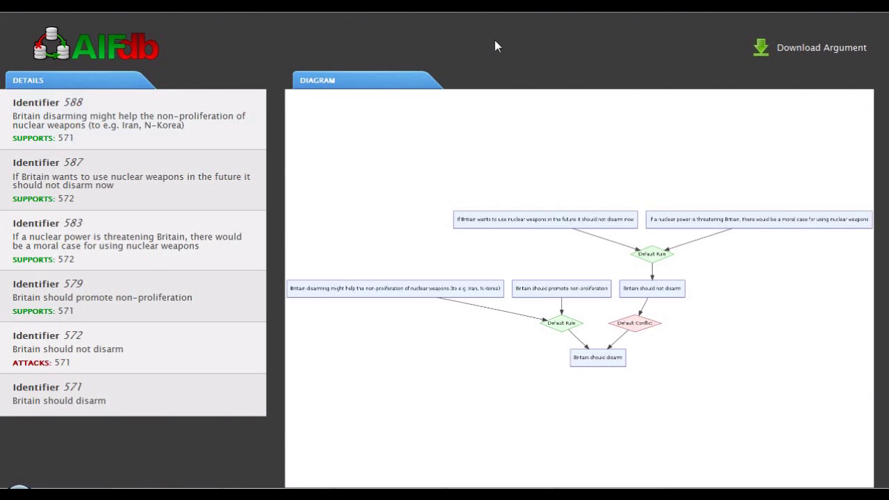
pyautogui.scroll(3, 403, 240)
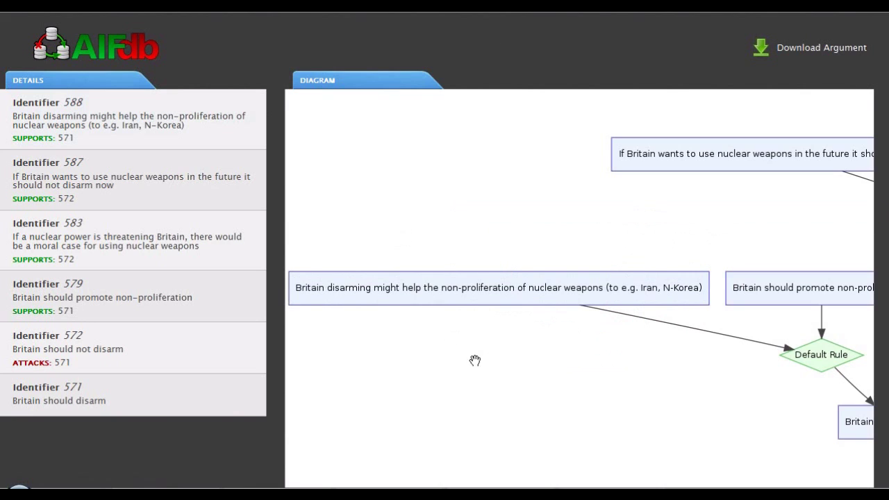
pyautogui.moveTo(700, 417); pyautogui.dragTo(417, 405)
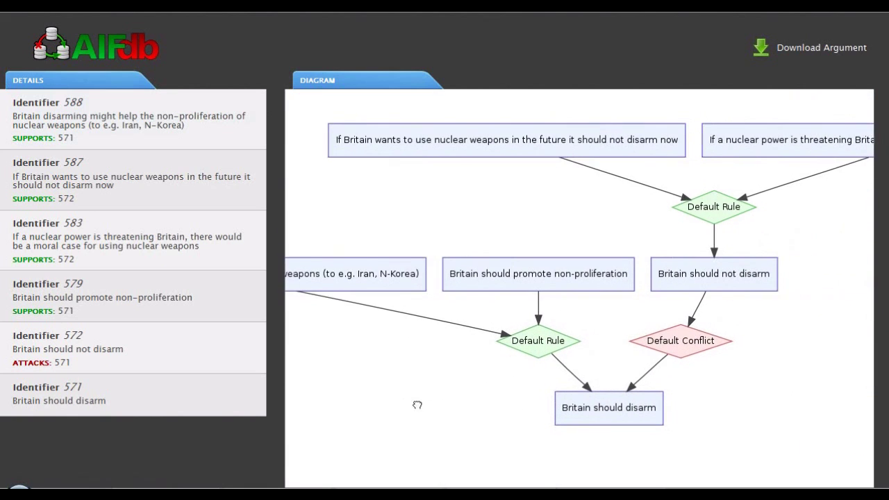
pyautogui.moveTo(815, 337); pyautogui.dragTo(520, 372)
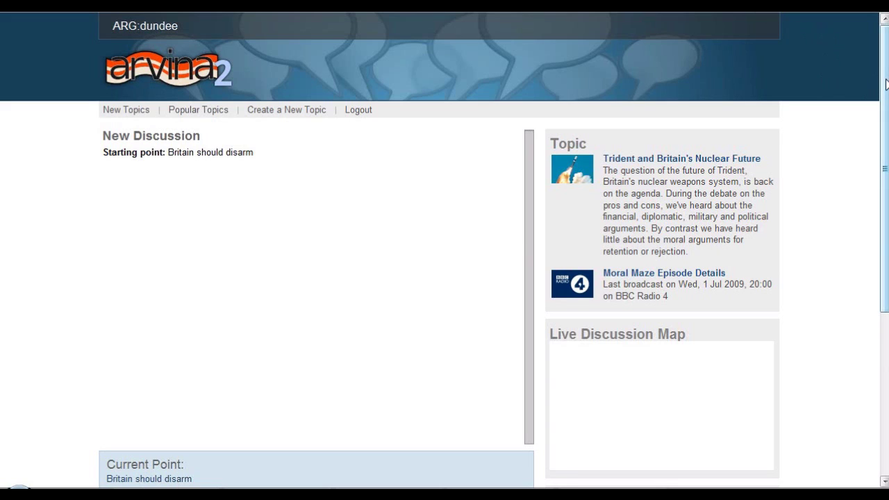
# Step: In the Arvina discussion on "Britain should disarm", ask the preselected participant "do you agree with this?"
pyautogui.moveTo(885, 83); pyautogui.dragTo(887, 138)
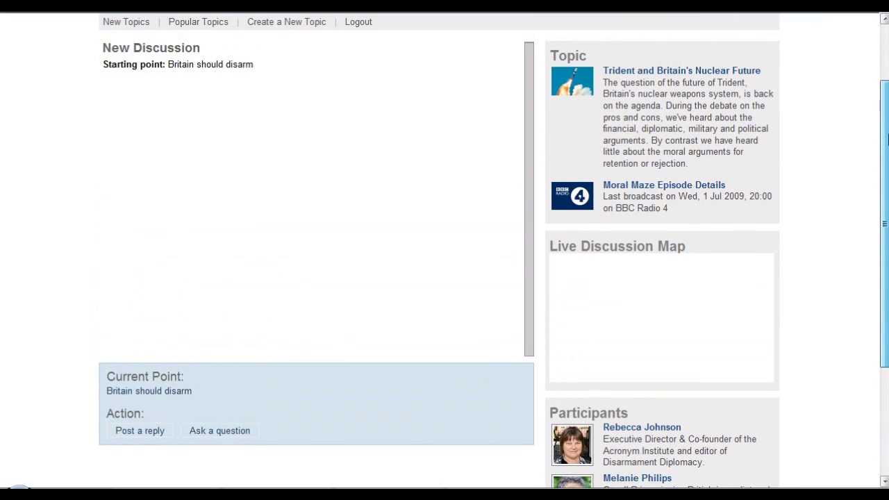
pyautogui.click(220, 431)
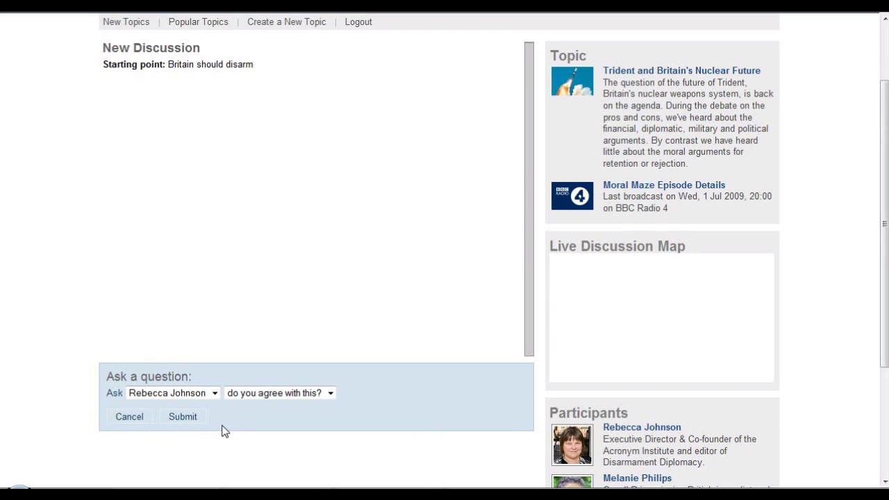
pyautogui.click(332, 393)
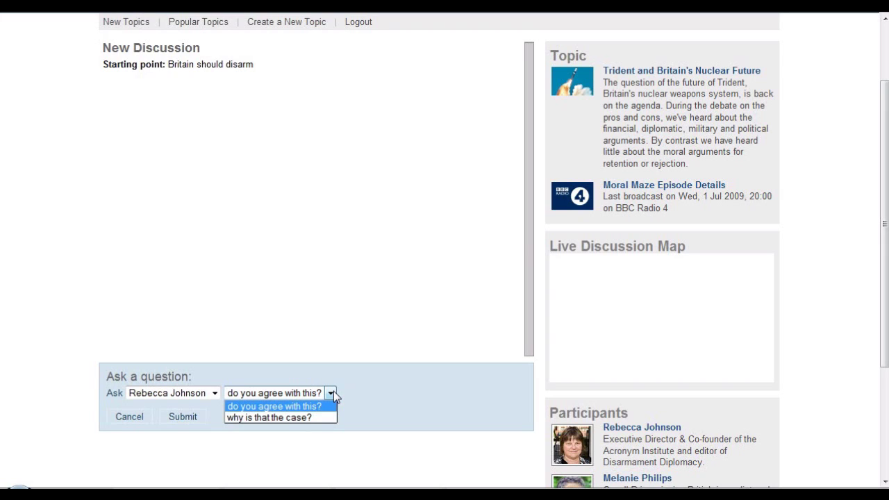
pyautogui.click(332, 393)
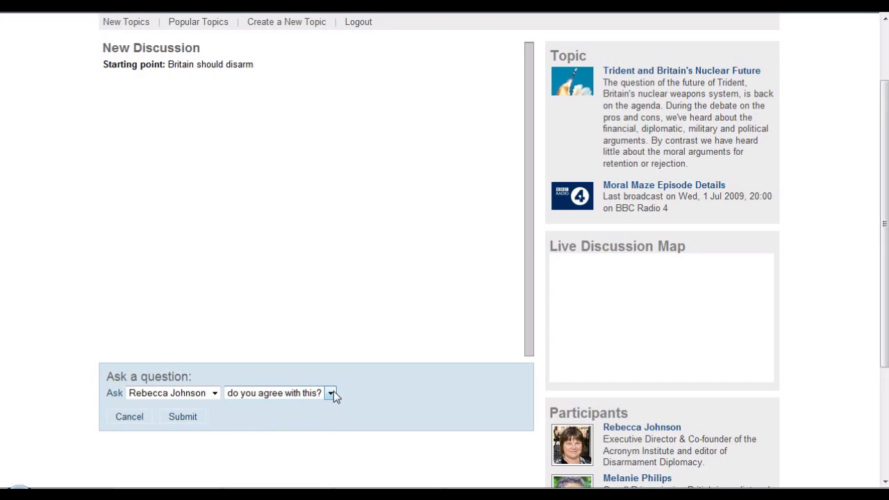
pyautogui.click(215, 393)
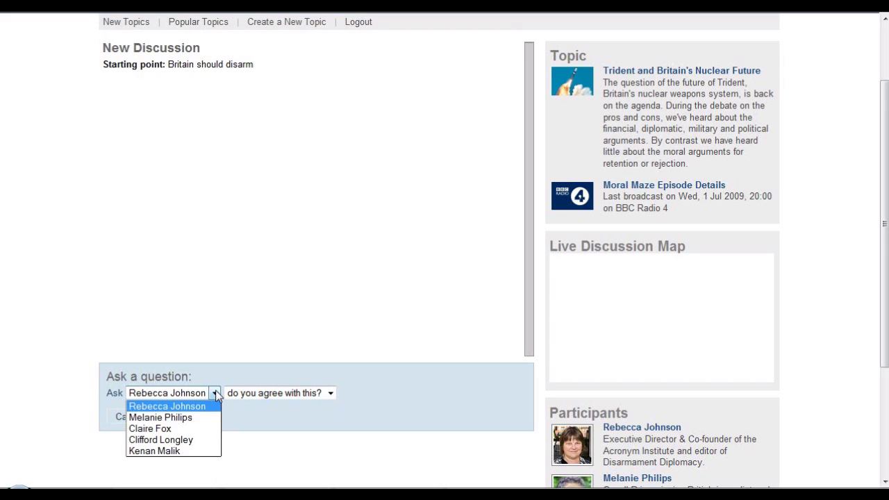
pyautogui.click(216, 394)
pyautogui.click(193, 419)
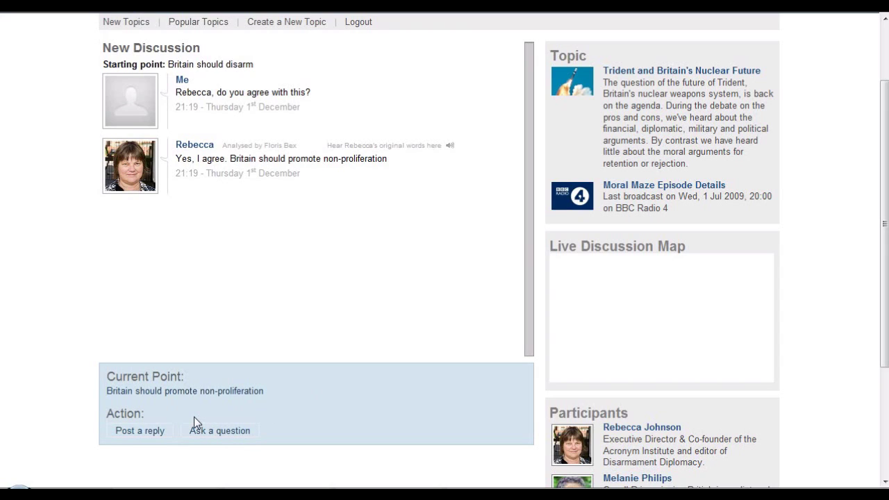
# Step: Post a reply agreeing with the current point, giving the reason "Britain should set an example"
pyautogui.click(157, 432)
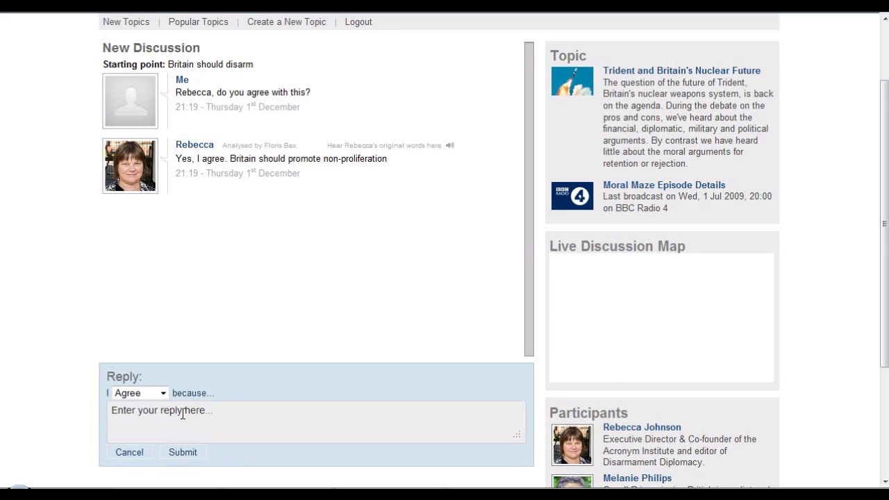
pyautogui.click(184, 410)
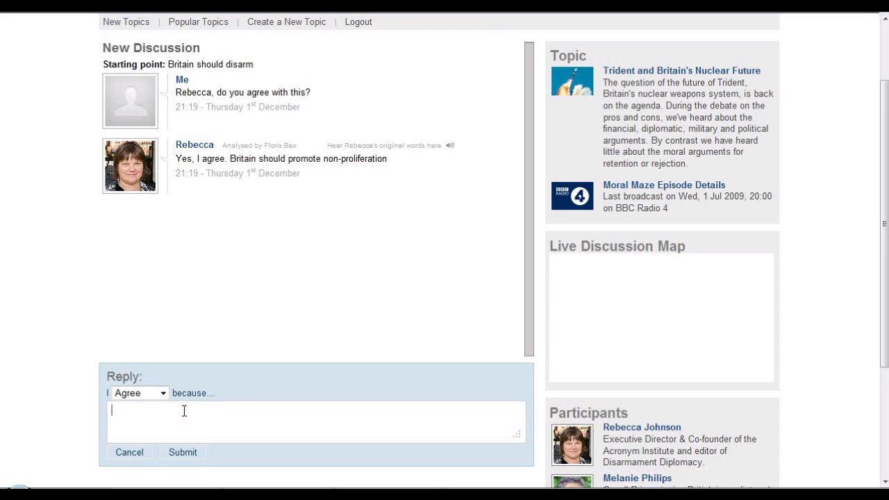
pyautogui.write('Britain should set an example')
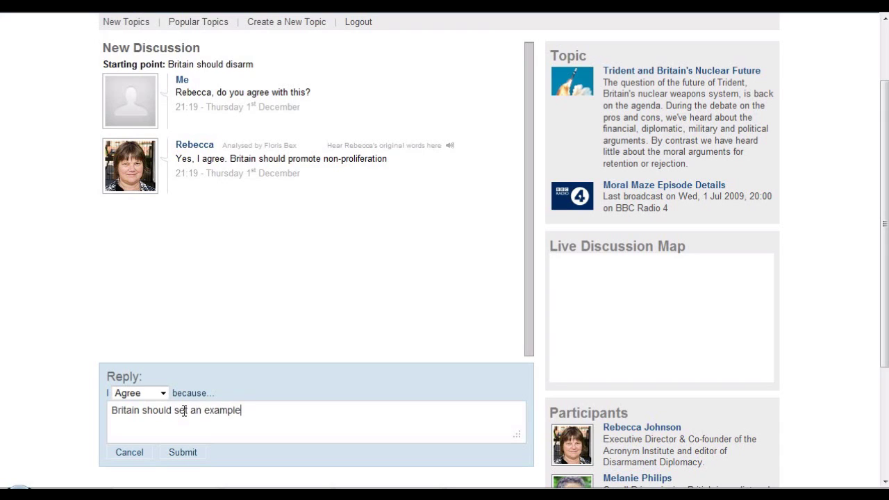
pyautogui.click(188, 454)
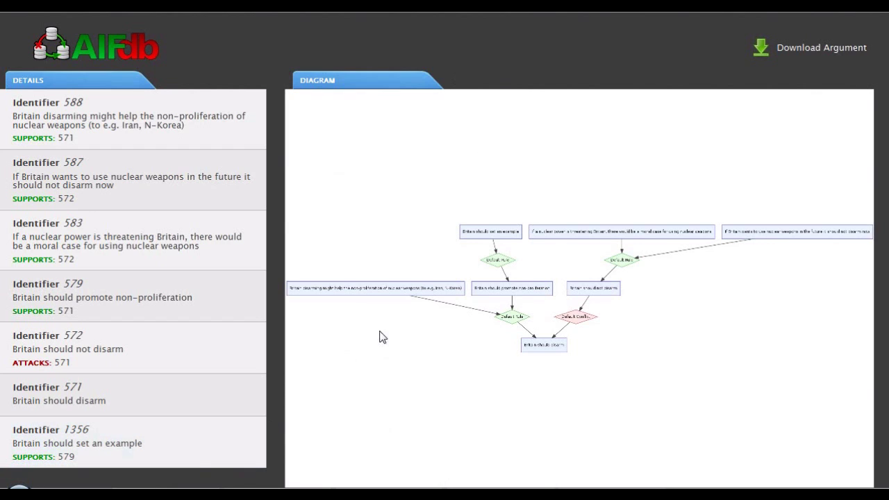
# Step: Examine the updated AIFdb argument diagram and download the argument for Rationale (RTNL), saved as nuke.rtnl
pyautogui.scroll(3, 472, 261)
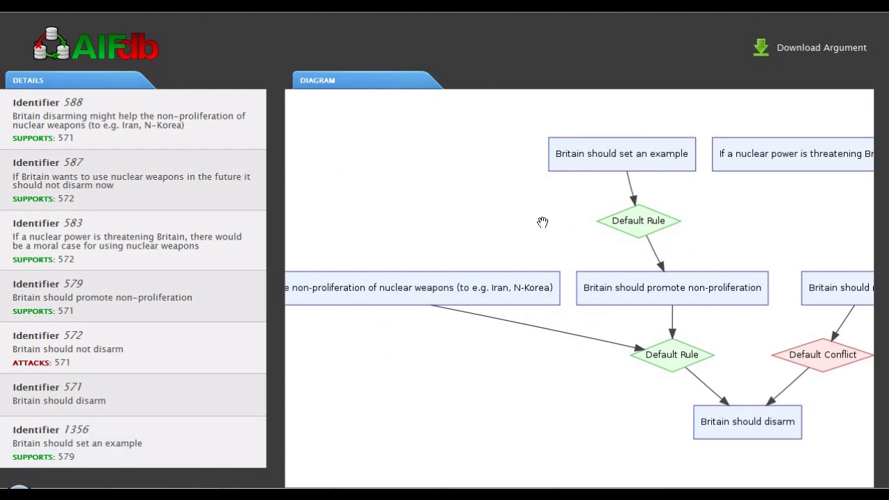
pyautogui.moveTo(543, 223); pyautogui.dragTo(457, 220)
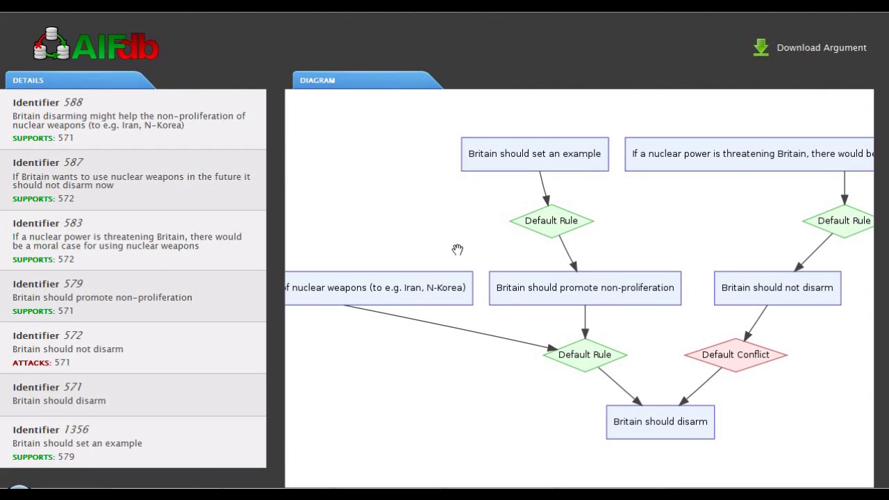
pyautogui.click(766, 54)
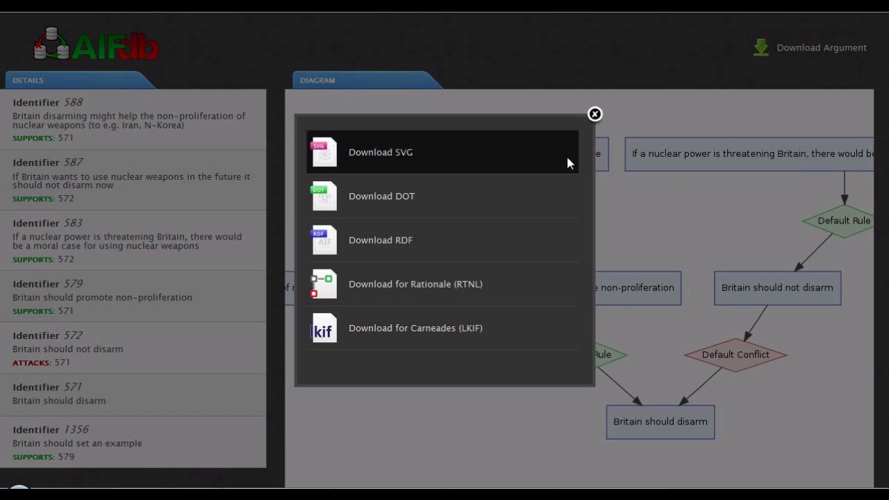
pyautogui.rightClick(544, 296)
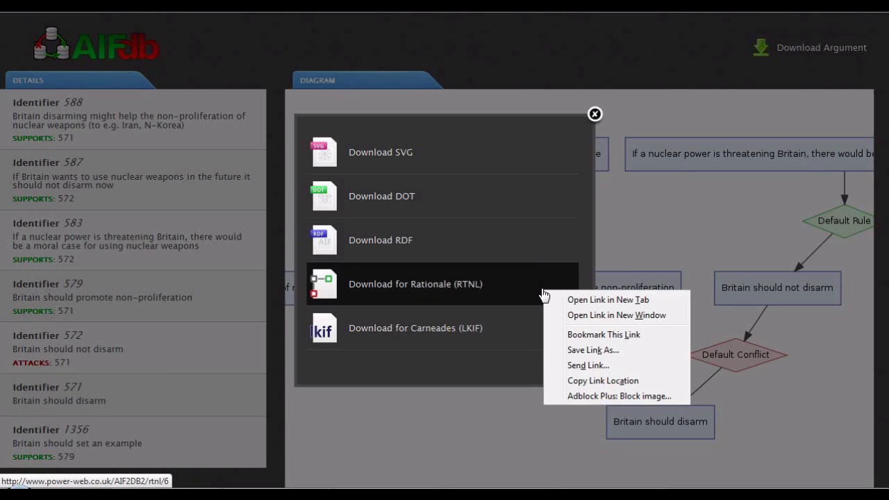
pyautogui.click(563, 350)
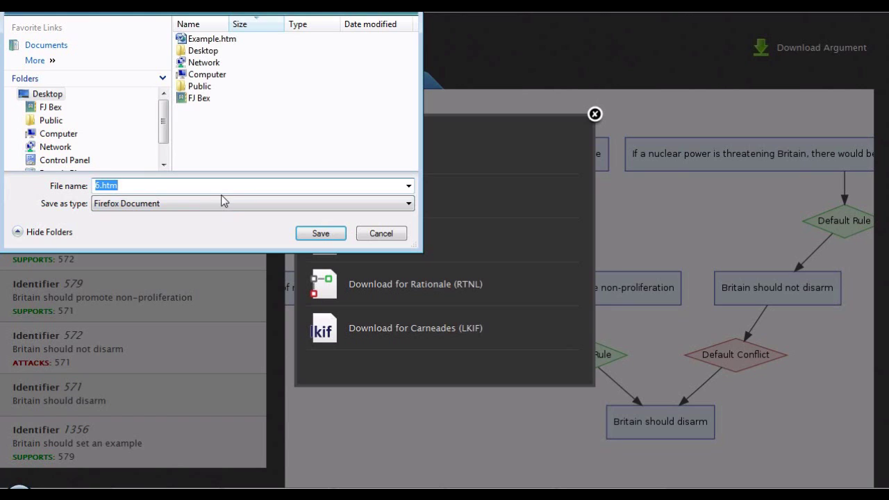
pyautogui.write('n')
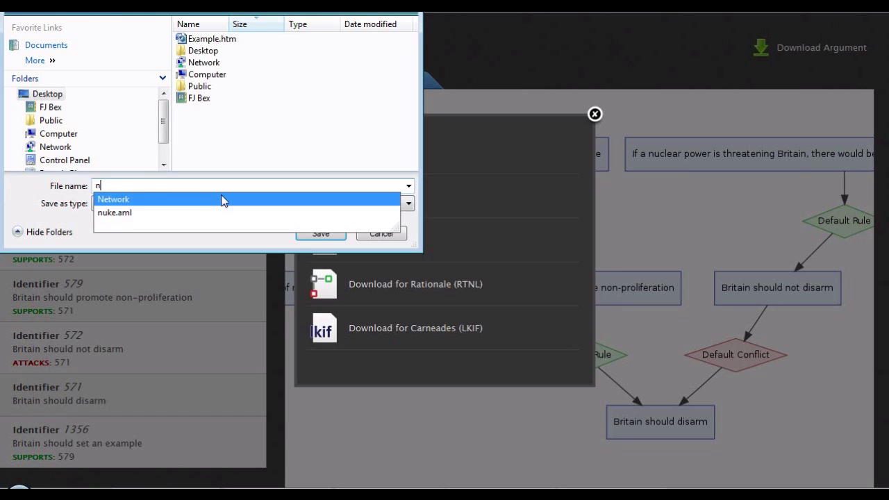
pyautogui.write('uke.rt')
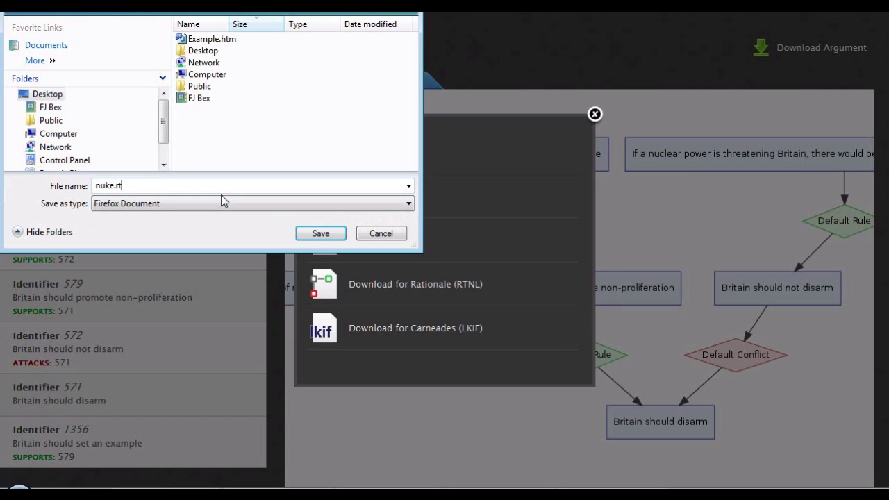
pyautogui.write('nl')
pyautogui.click(310, 236)
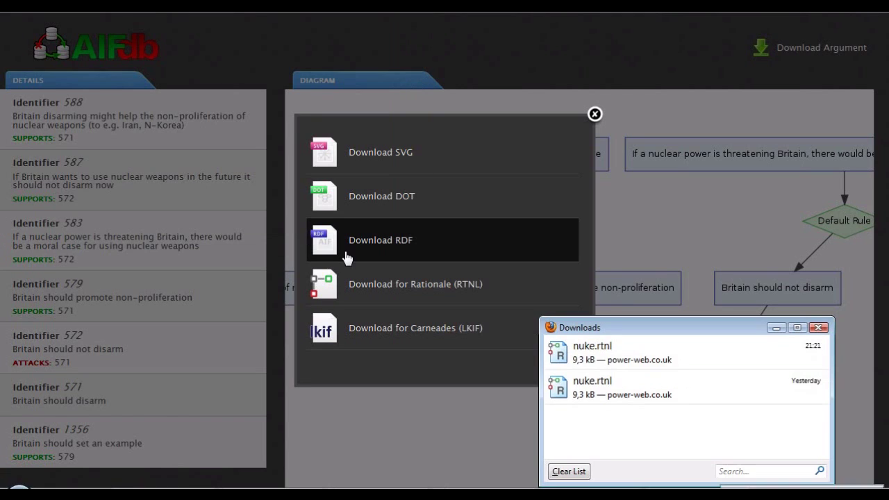
pyautogui.click(775, 327)
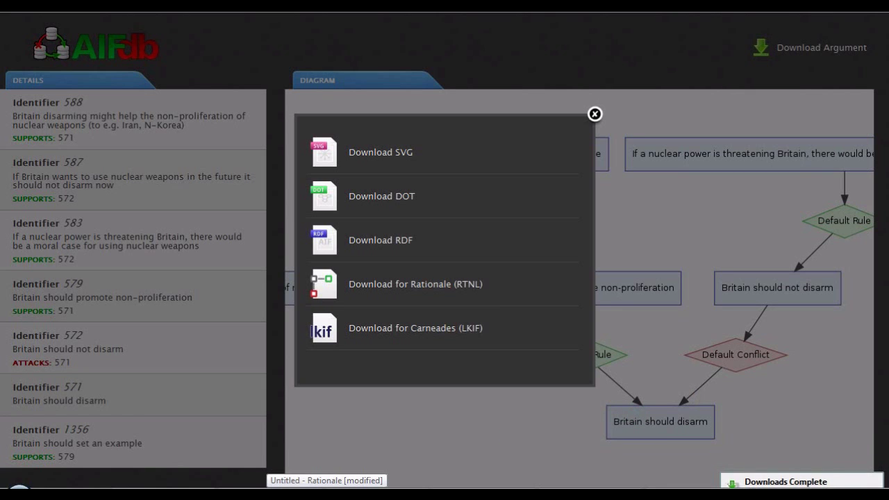
# Step: Switch to Rationale and open nuke.rtnl from the Desktop, discarding the unsaved changes to the untitled file
pyautogui.click(326, 492)
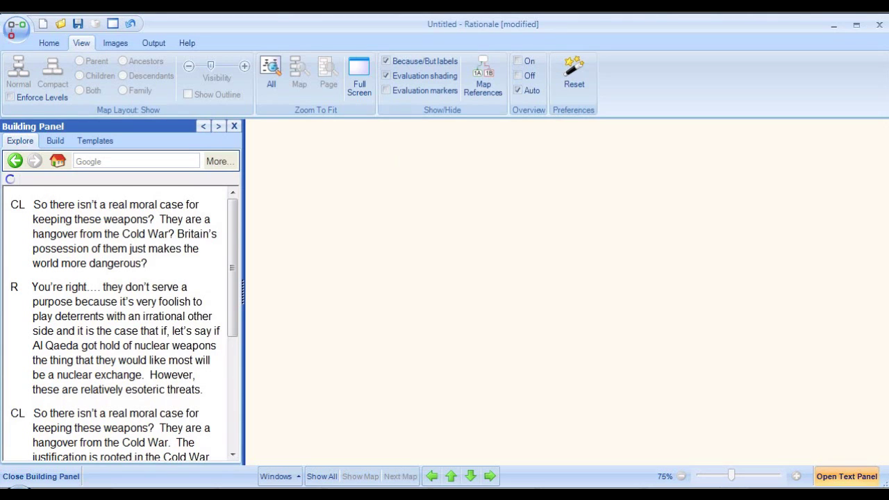
pyautogui.click(21, 31)
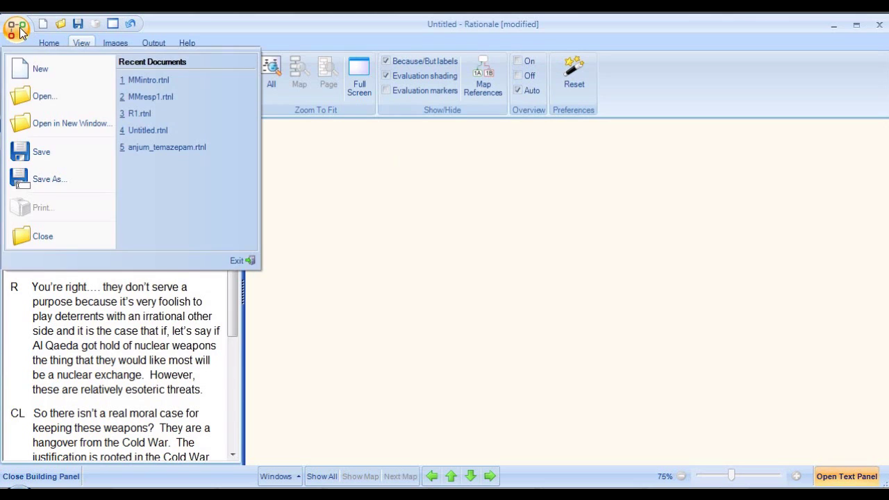
pyautogui.click(42, 84)
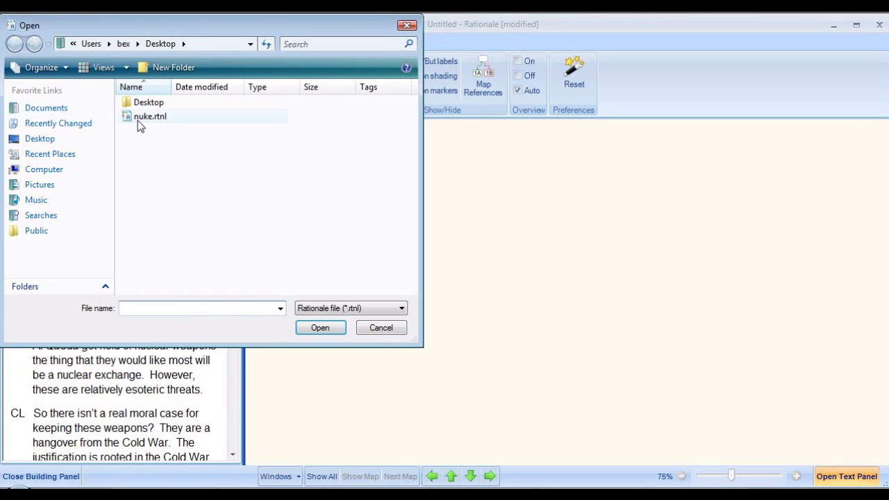
pyautogui.click(149, 119)
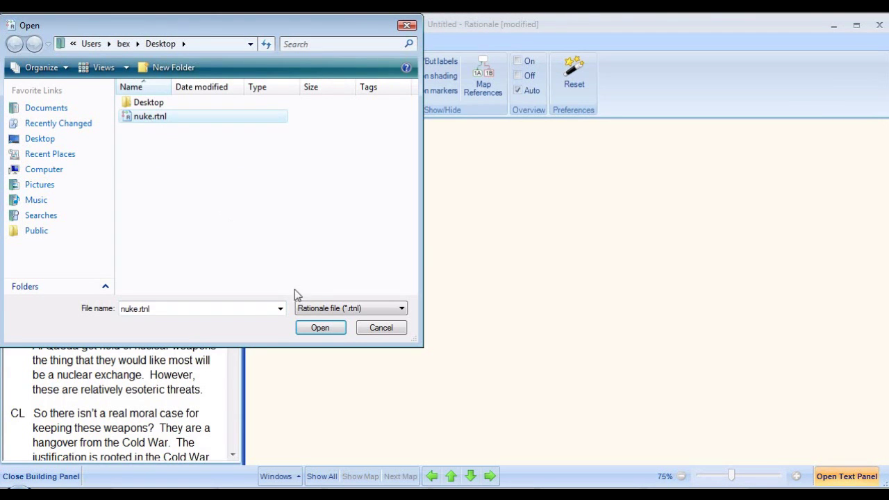
pyautogui.click(324, 327)
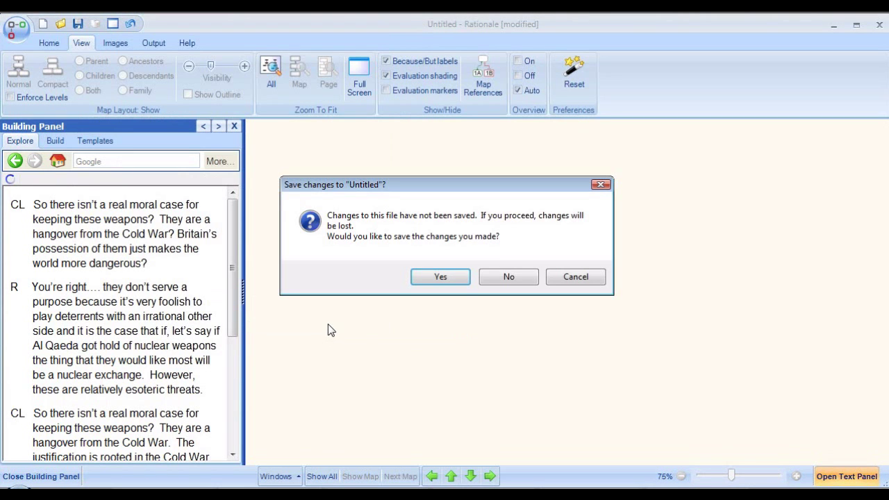
pyautogui.click(512, 276)
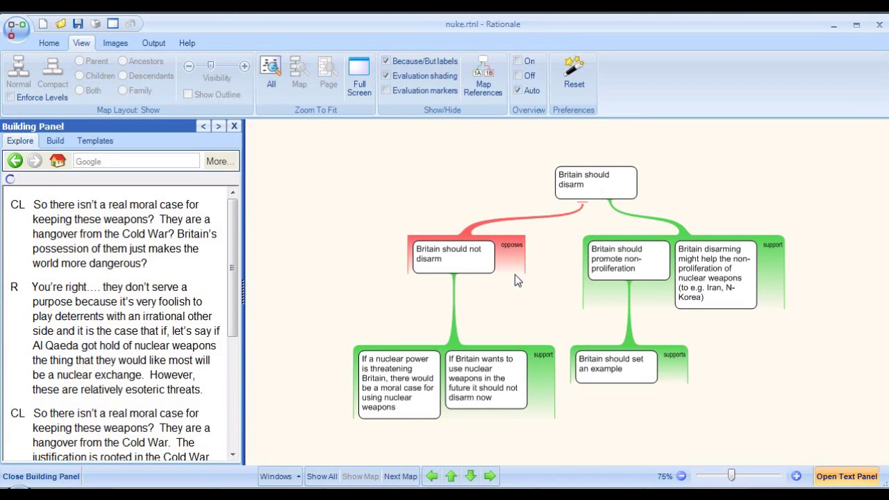
# Step: Add the source passage "it's very foolish to play deterrents with an irrational other side" as a new supporting reason for "Britain should disarm"
pyautogui.moveTo(837, 404); pyautogui.dragTo(779, 381)
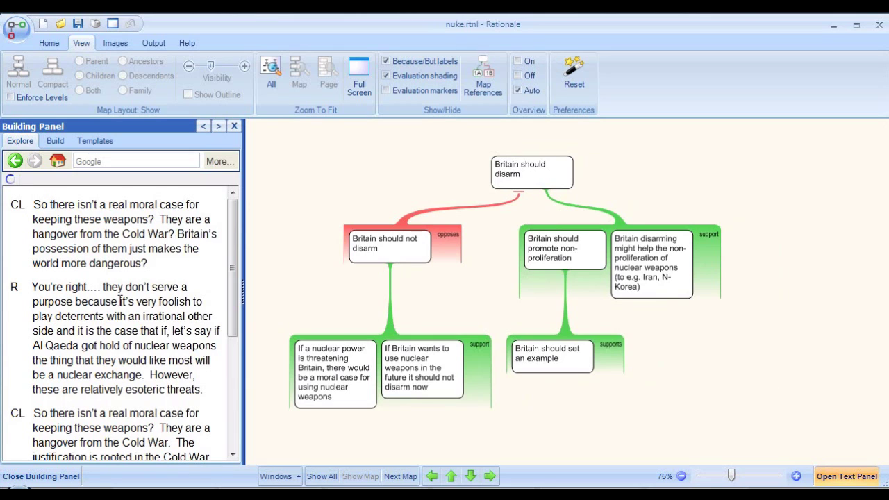
pyautogui.moveTo(120, 301); pyautogui.dragTo(57, 333)
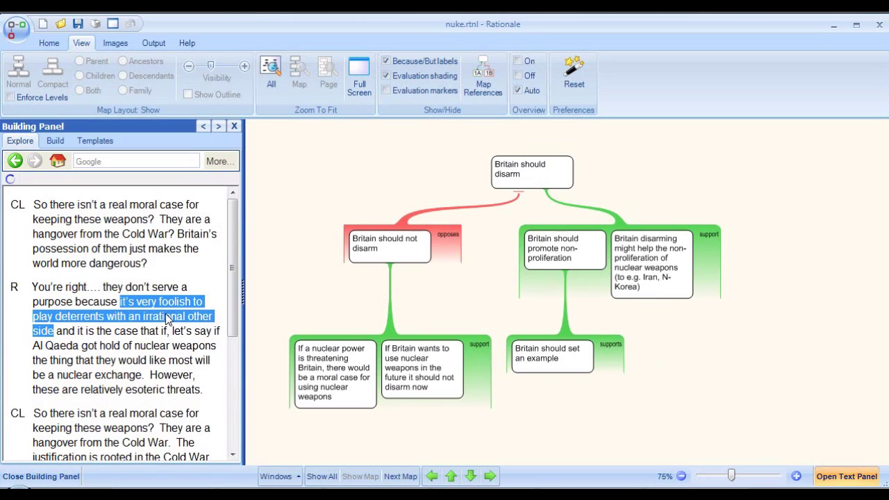
pyautogui.moveTo(167, 321); pyautogui.dragTo(733, 255)
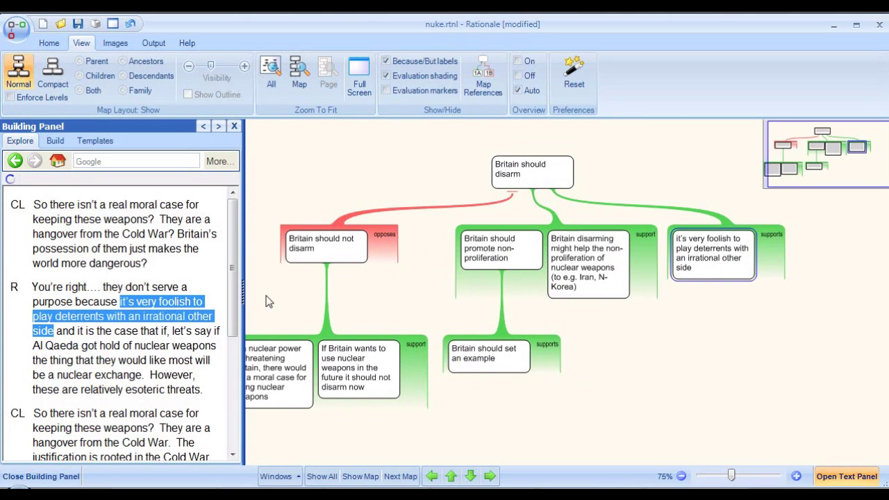
# Step: Attach the source passage "However, these are relatively esoteric threats" as an opposing box under the irrational other side reason and save the file
pyautogui.click(152, 374)
pyautogui.moveTo(151, 374); pyautogui.dragTo(200, 390)
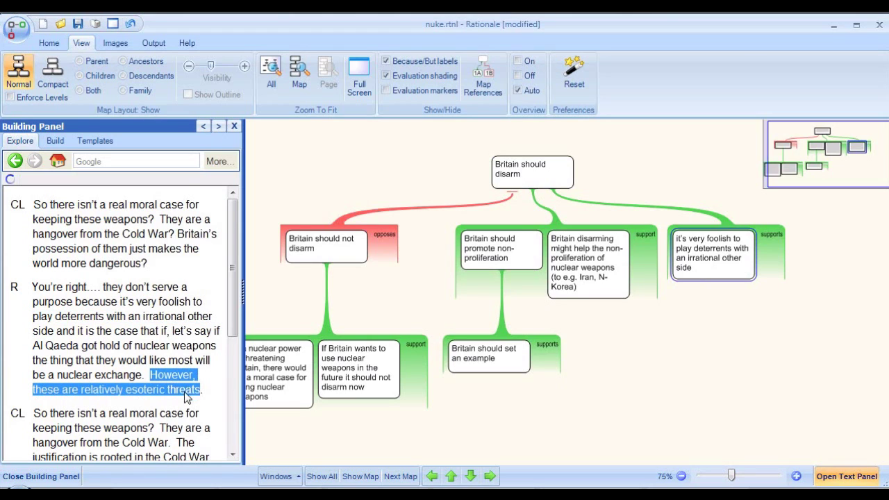
pyautogui.moveTo(175, 396); pyautogui.dragTo(788, 306)
pyautogui.rightClick(821, 361)
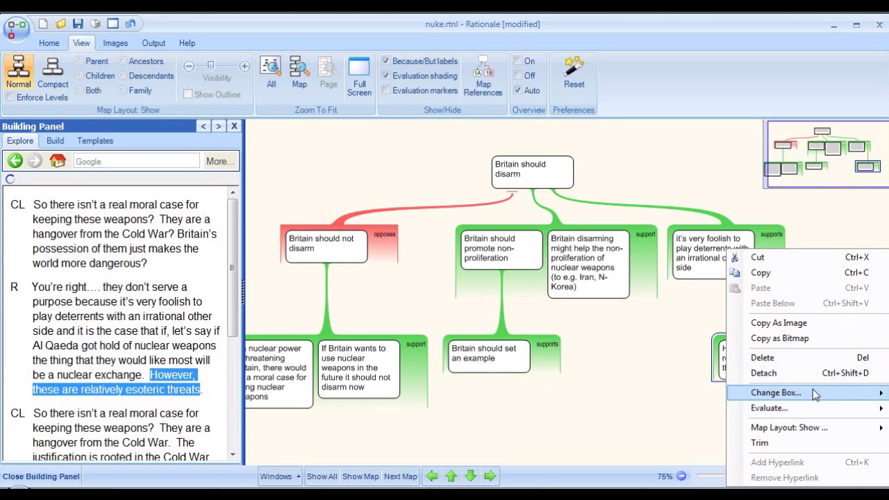
pyautogui.moveTo(811, 393)
pyautogui.click(695, 410)
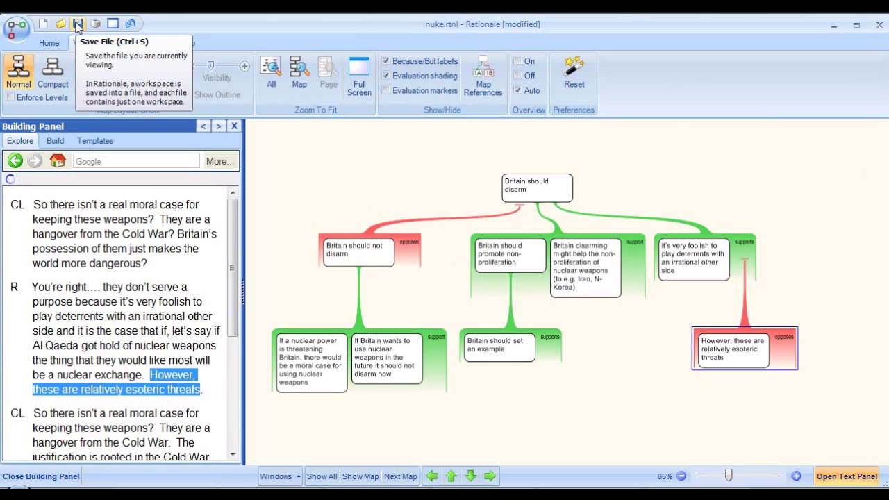
pyautogui.click(78, 27)
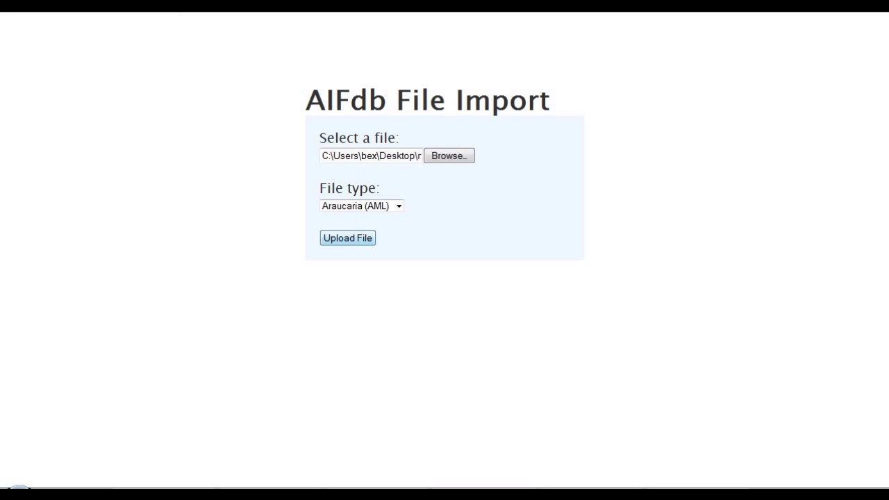
# Step: In AIFdb File Import, choose nuke.rtnl, set the file type to Rationale (RTNL) and upload it
pyautogui.click(448, 155)
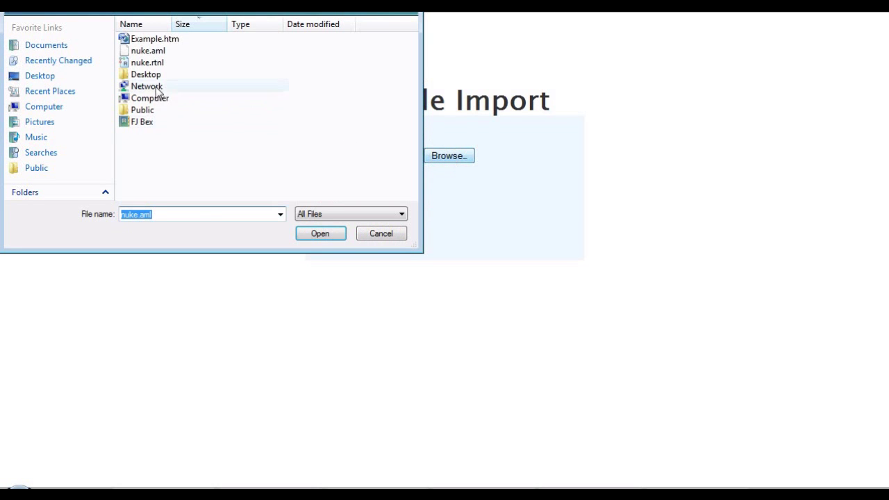
pyautogui.click(147, 62)
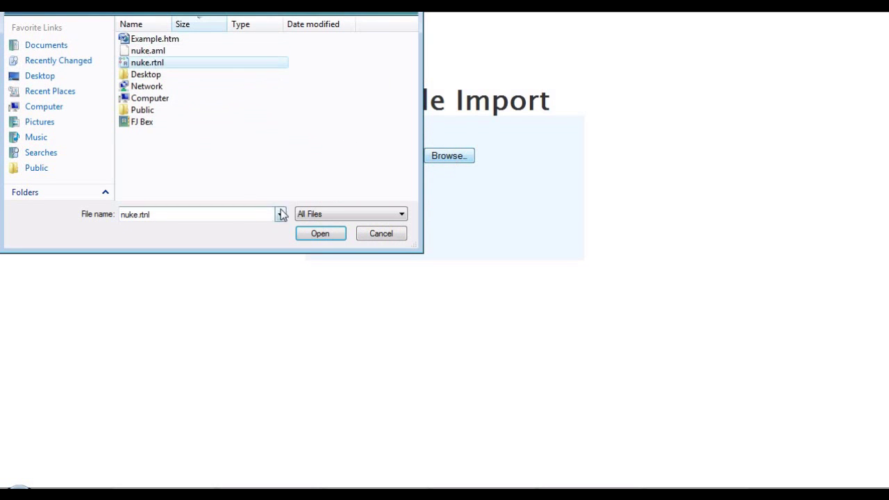
pyautogui.click(323, 235)
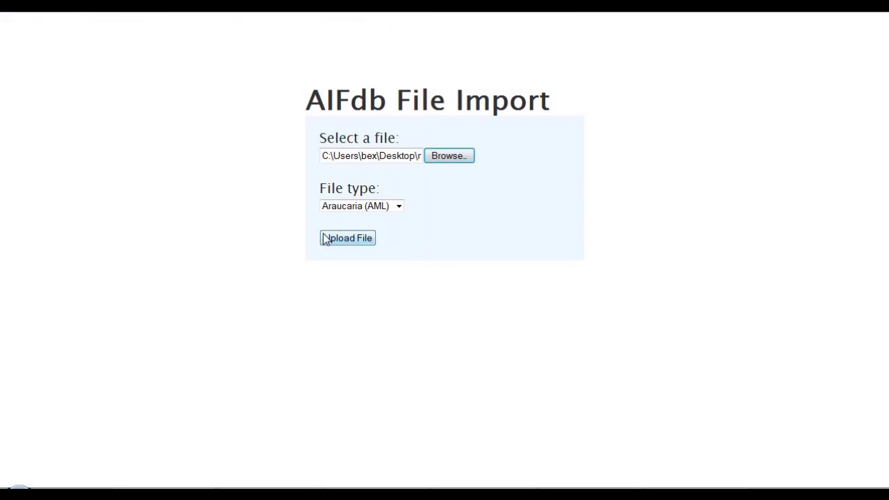
pyautogui.click(398, 207)
pyautogui.click(396, 230)
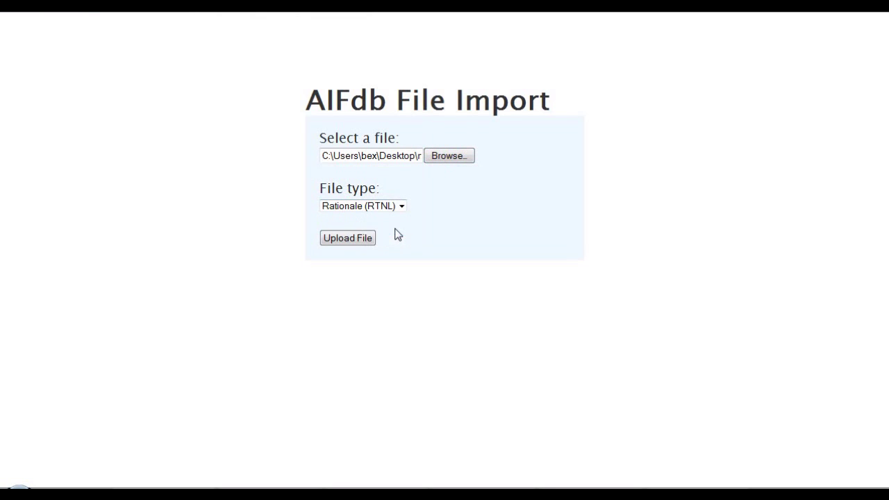
pyautogui.click(358, 239)
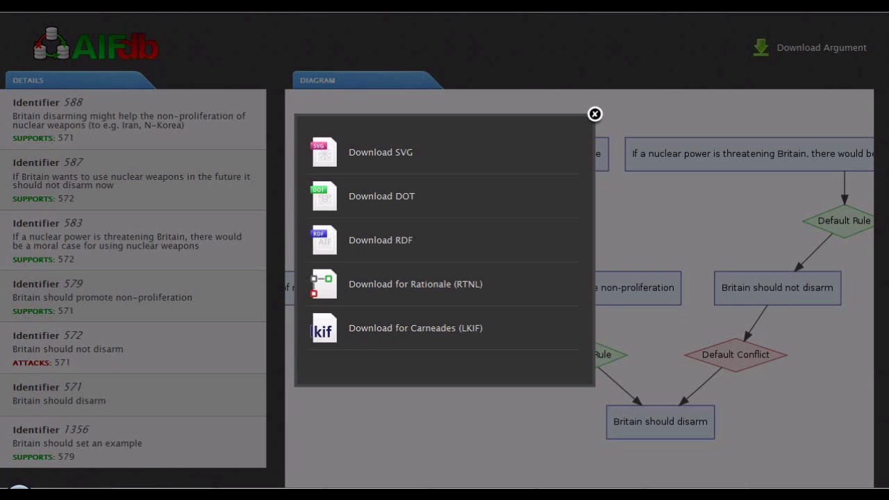
# Step: Examine the imported AIFdb argument diagram up close and download the argument for Carneades (LKIF), saved as nuke.xml
pyautogui.click(594, 114)
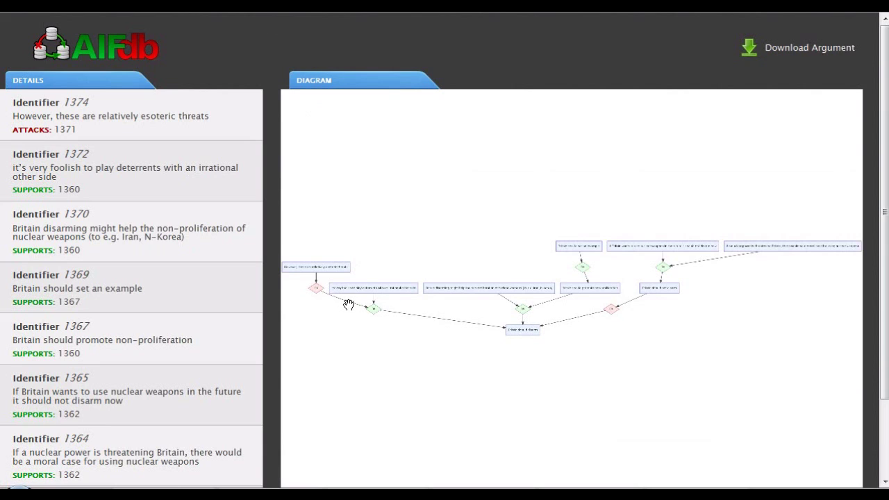
pyautogui.scroll(3, 348, 306)
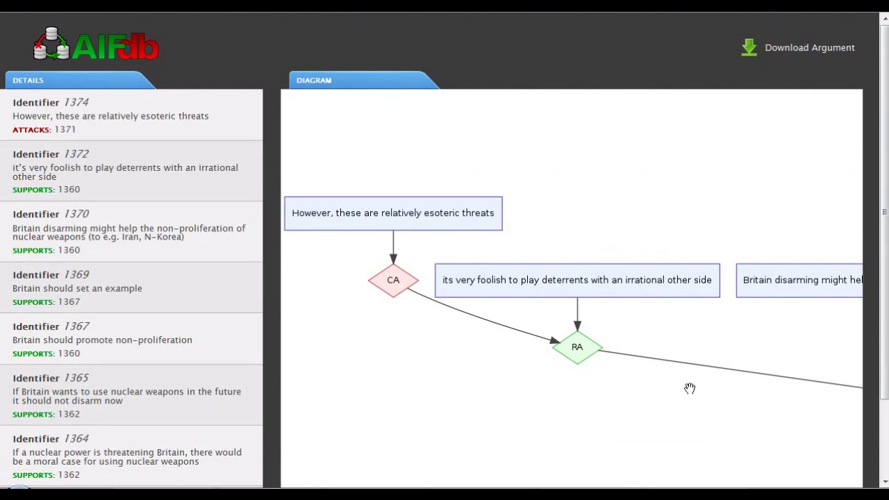
pyautogui.moveTo(689, 388); pyautogui.dragTo(730, 336)
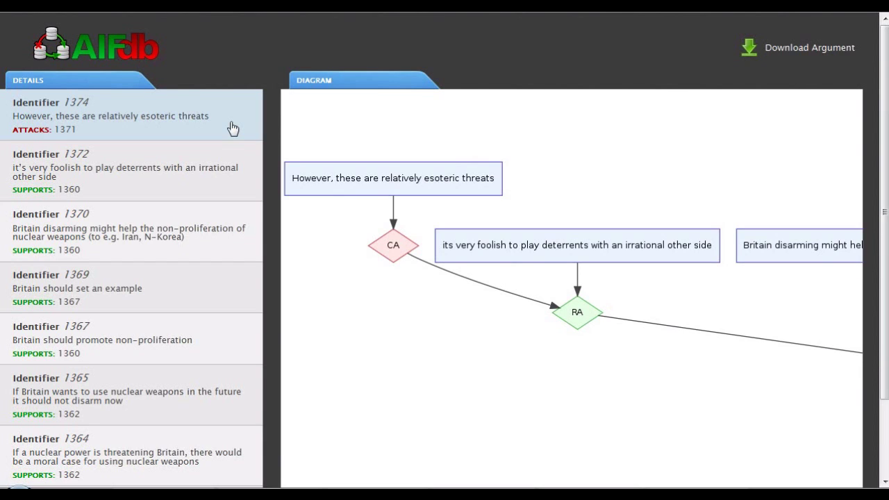
pyautogui.click(763, 54)
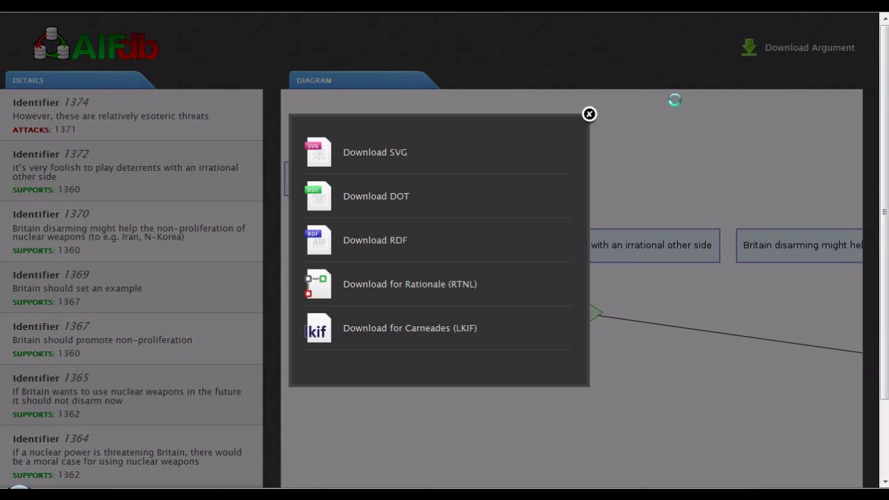
pyautogui.rightClick(429, 334)
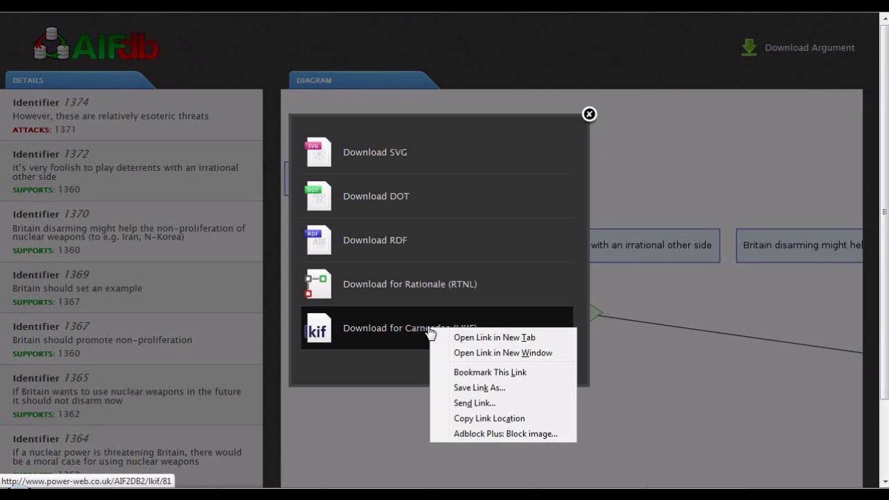
pyautogui.click(472, 387)
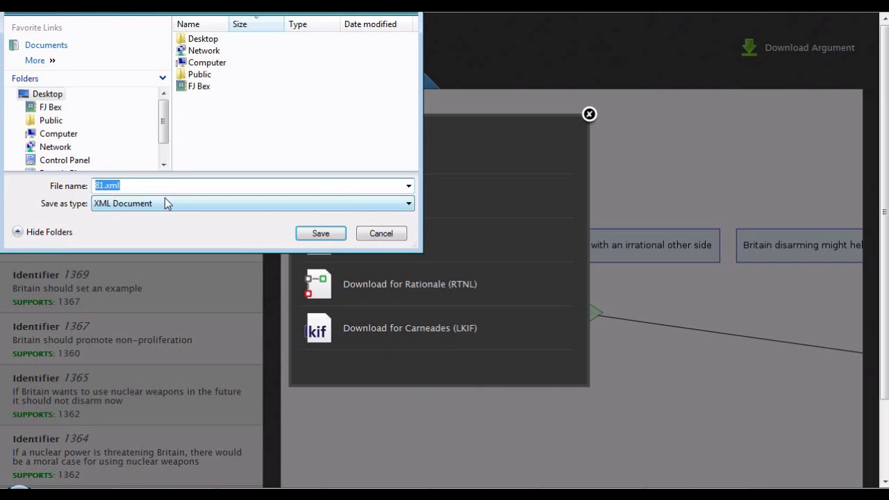
pyautogui.click(102, 186)
pyautogui.moveTo(102, 185); pyautogui.dragTo(89, 193)
pyautogui.write('nuke')
pyautogui.click(319, 233)
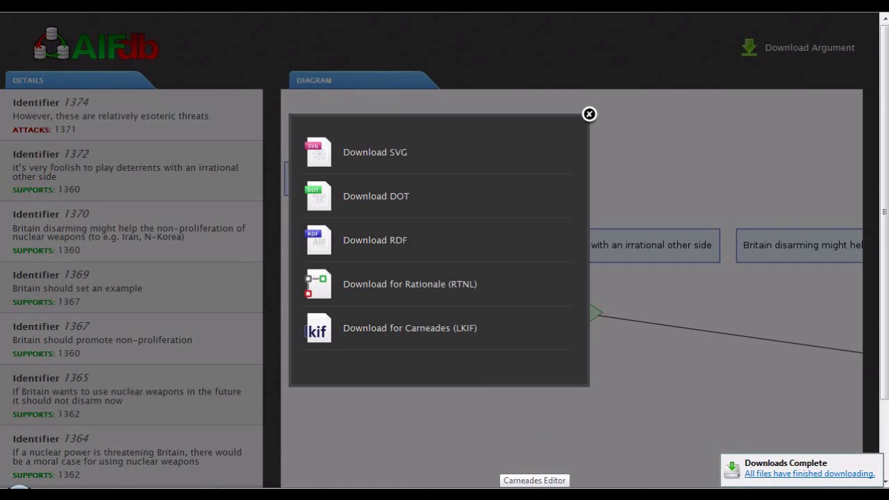
# Step: Switch to Carneades Editor and open the LKIF file nuke.xml from the Desktop
pyautogui.click(534, 493)
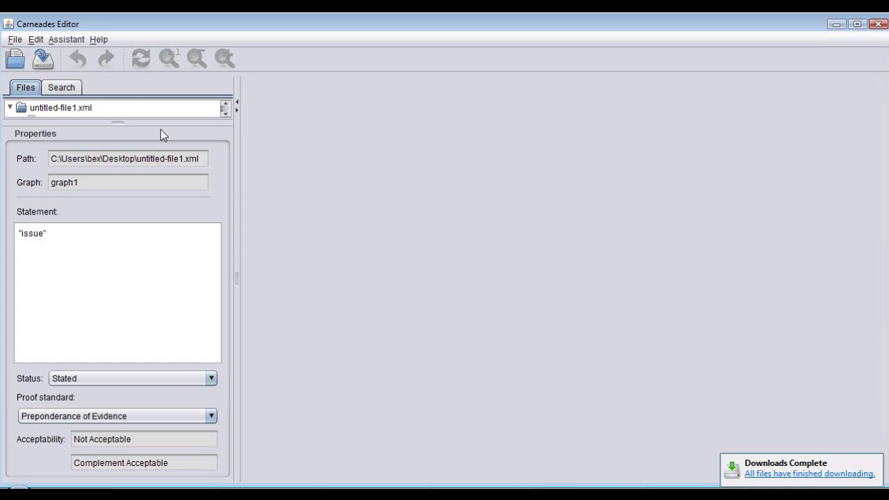
pyautogui.click(15, 41)
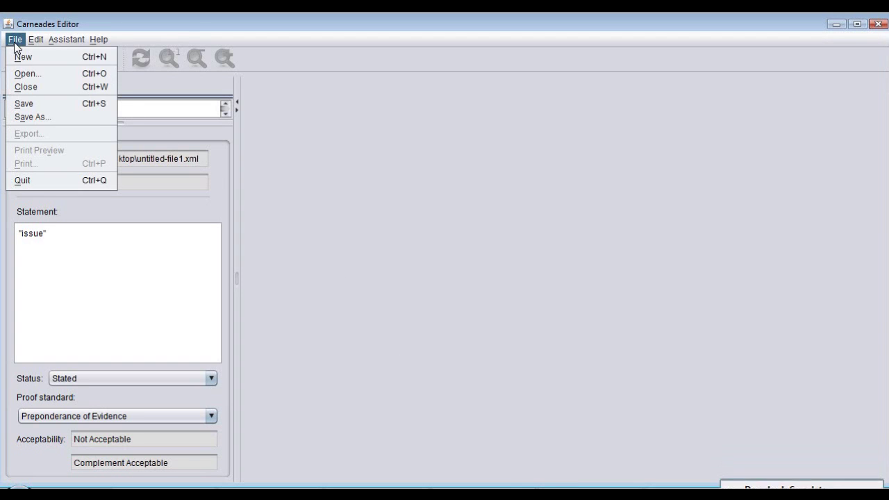
pyautogui.click(31, 73)
pyautogui.click(325, 263)
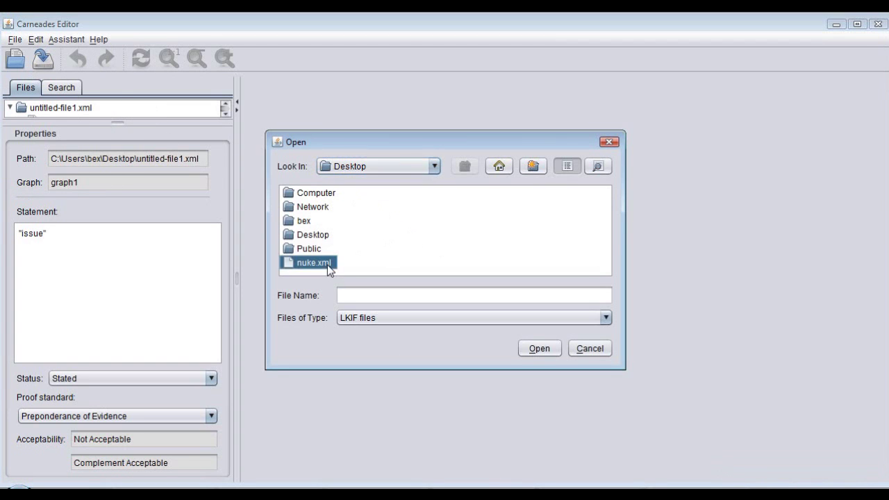
pyautogui.click(539, 349)
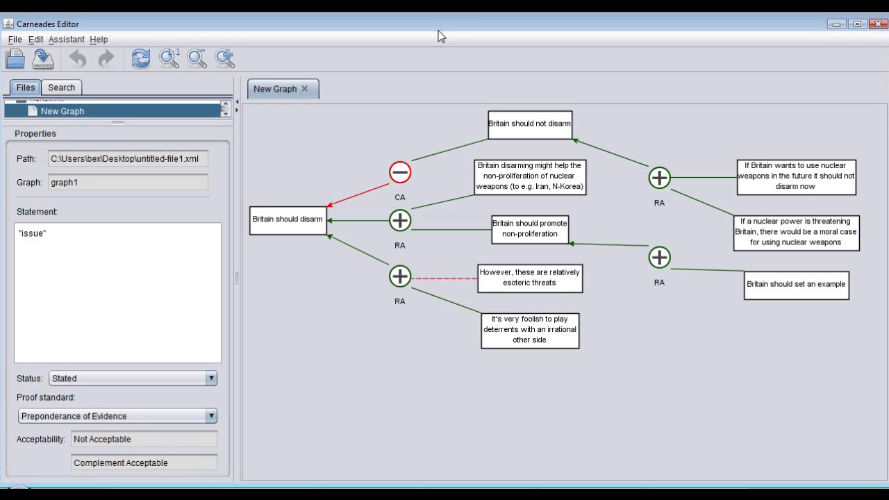
# Step: Add a new pro argument to "Britain should disarm" with the premise "Nuclear weapons are expensive"
pyautogui.rightClick(299, 223)
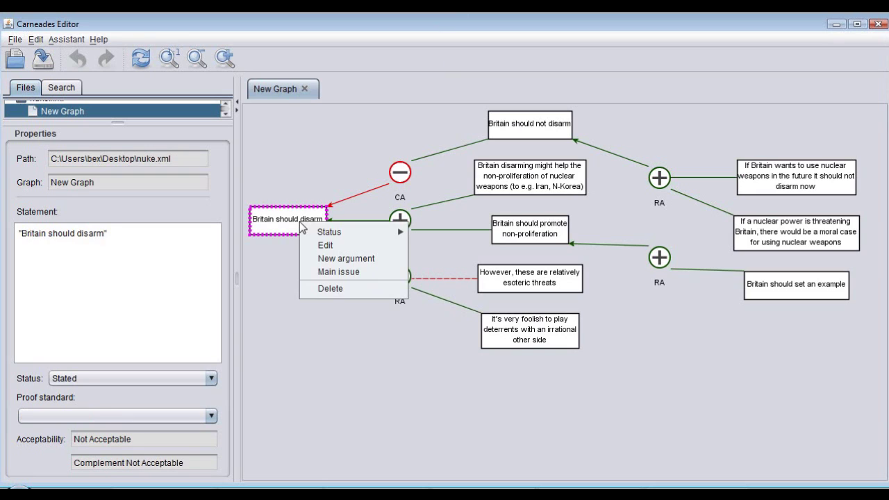
pyautogui.click(329, 259)
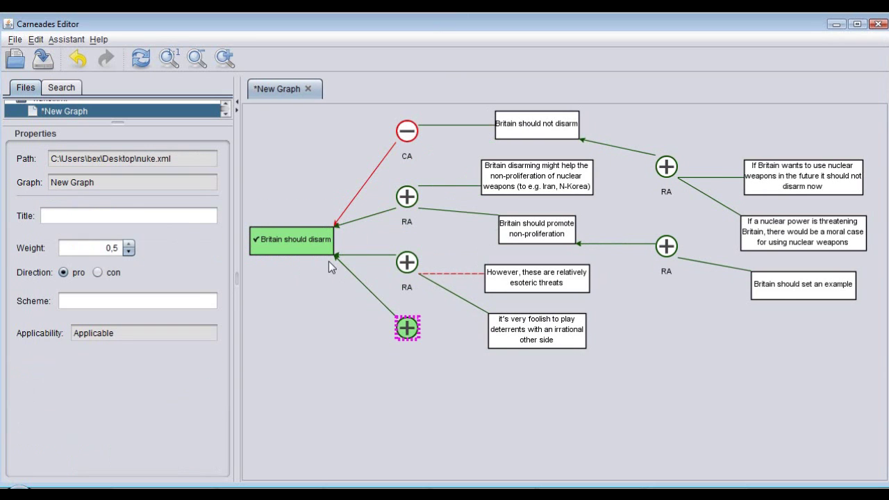
pyautogui.rightClick(407, 329)
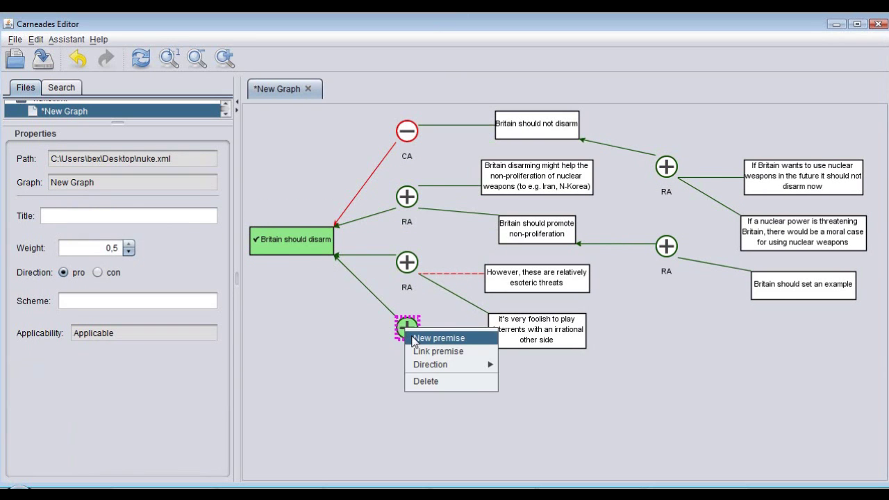
pyautogui.click(417, 337)
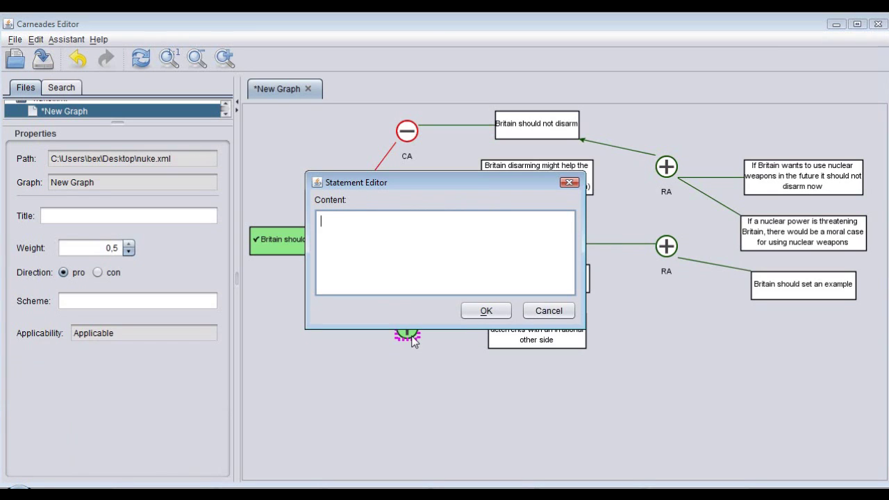
pyautogui.write('Nuclear weapons are expensive')
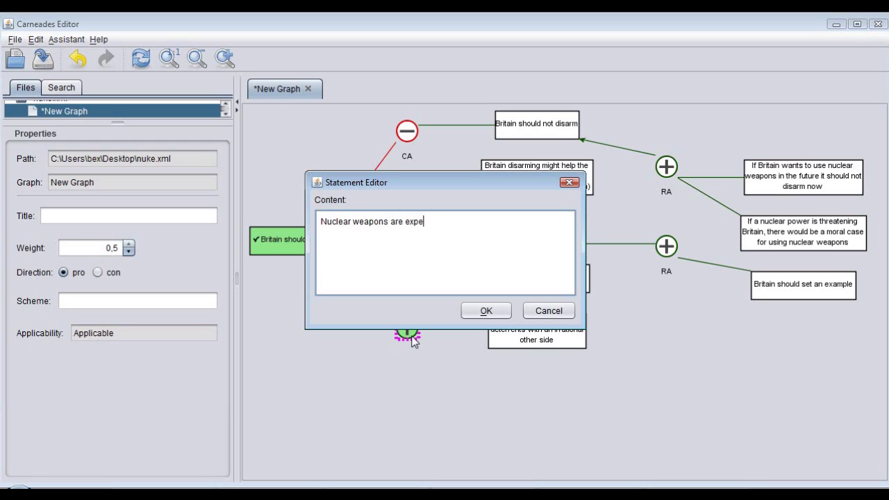
pyautogui.click(500, 312)
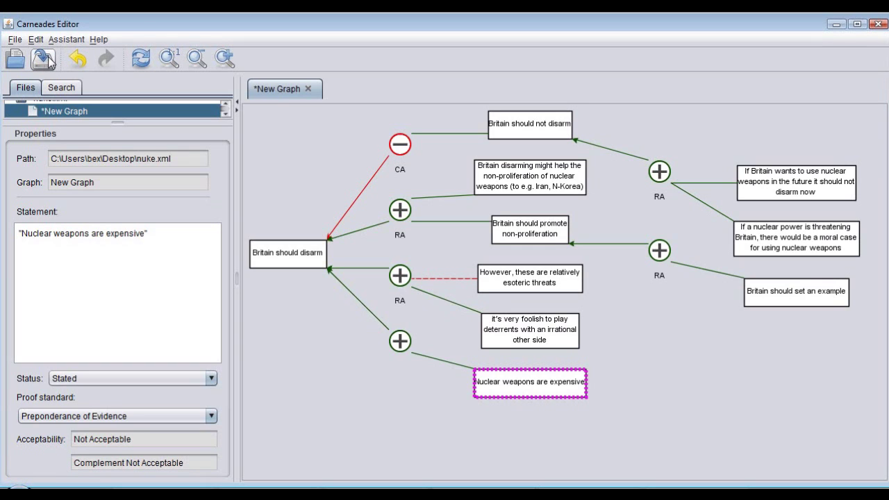
# Step: Save the extended argument graph to the LKIF file nuke.xml
pyautogui.click(15, 41)
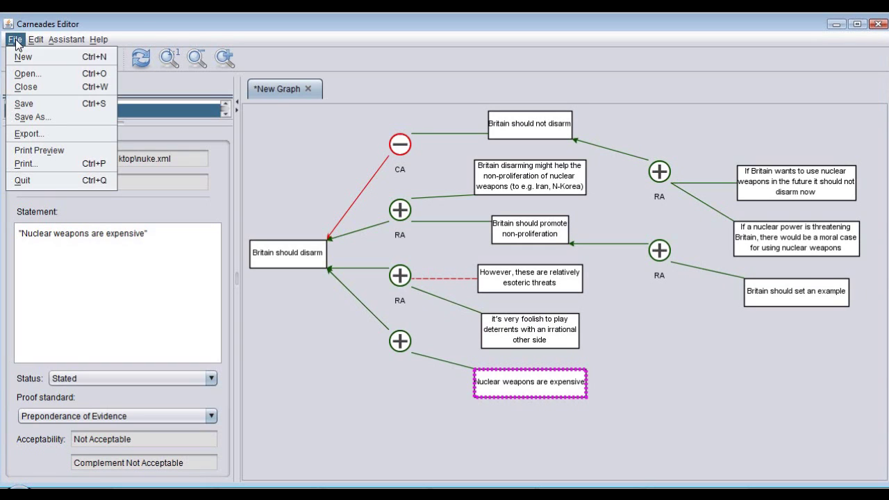
pyautogui.click(24, 104)
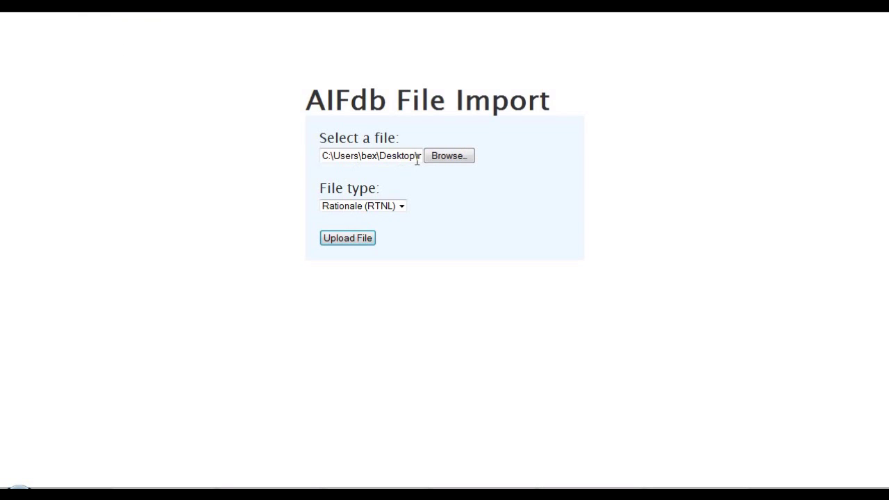
# Step: Switch to AIFdb File Import, choose nuke.xml, set the file type to Carneades (LKIF) and upload it
pyautogui.click(454, 157)
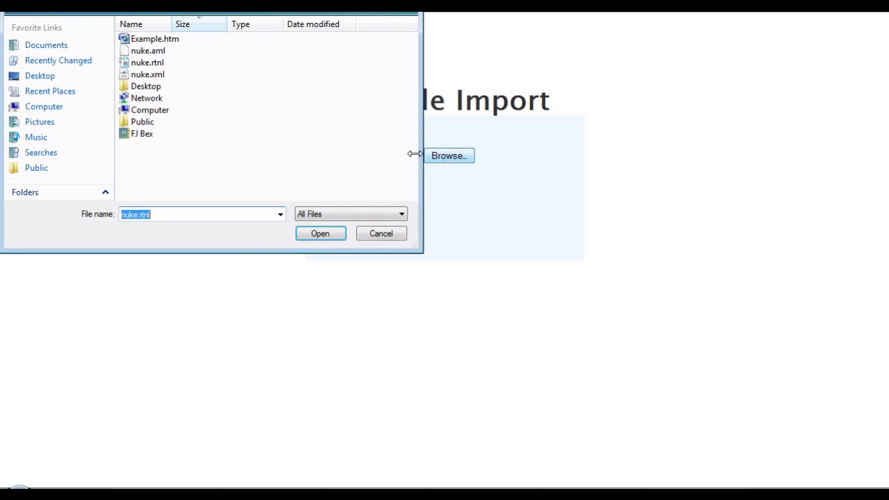
pyautogui.click(163, 76)
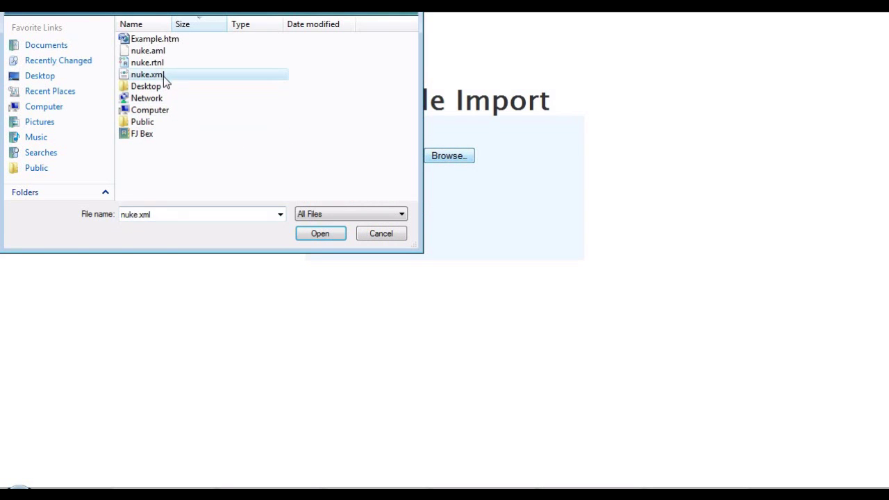
pyautogui.click(320, 234)
pyautogui.click(402, 206)
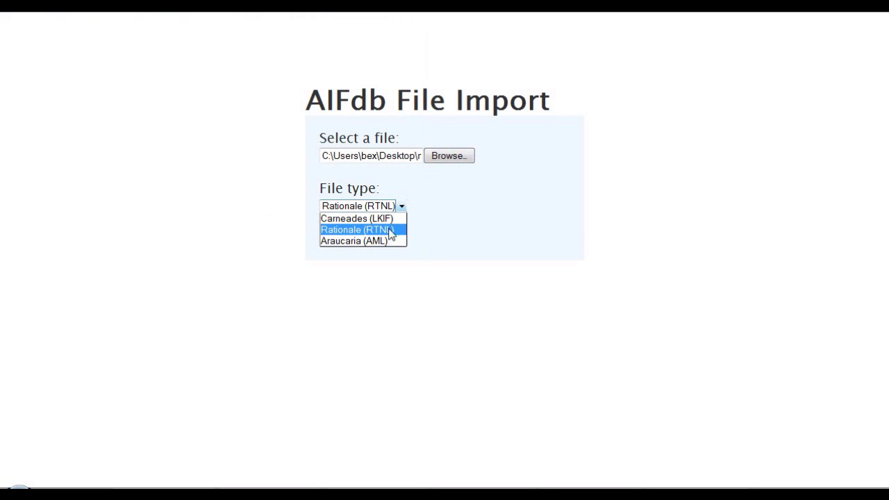
pyautogui.click(396, 218)
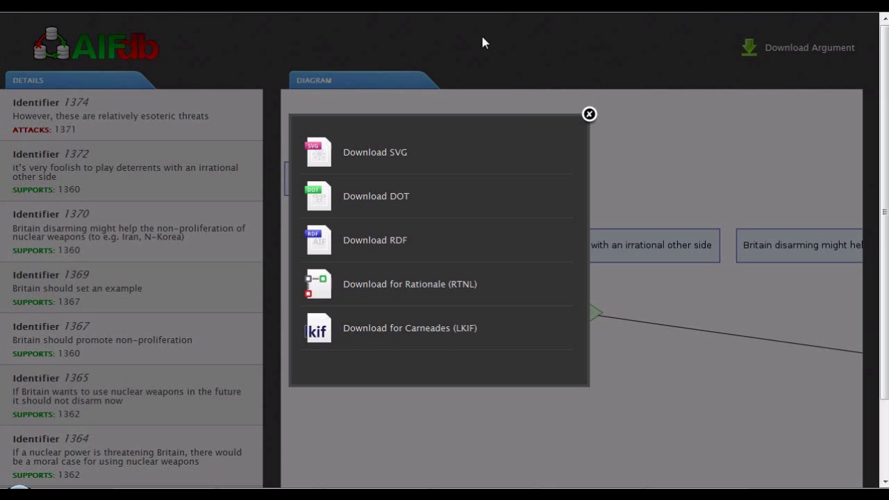
# Step: Close the old download options and examine the newly imported AIFdb diagram up close, following the arguments around "Britain should disarm"
pyautogui.click(588, 114)
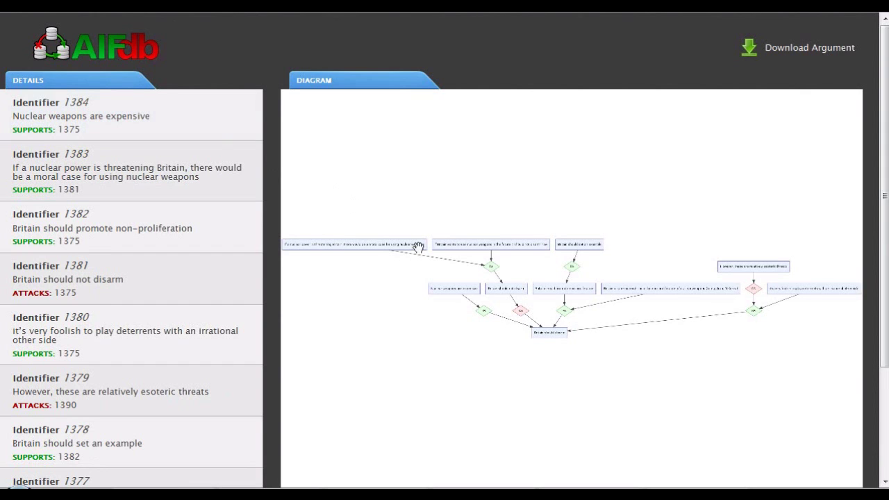
pyautogui.scroll(3, 463, 320)
pyautogui.scroll(1, 490, 324)
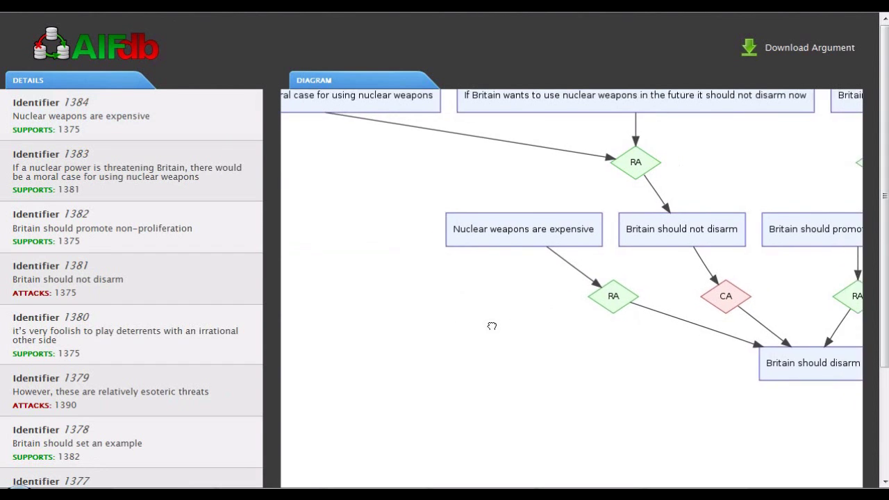
pyautogui.moveTo(492, 326); pyautogui.dragTo(347, 365)
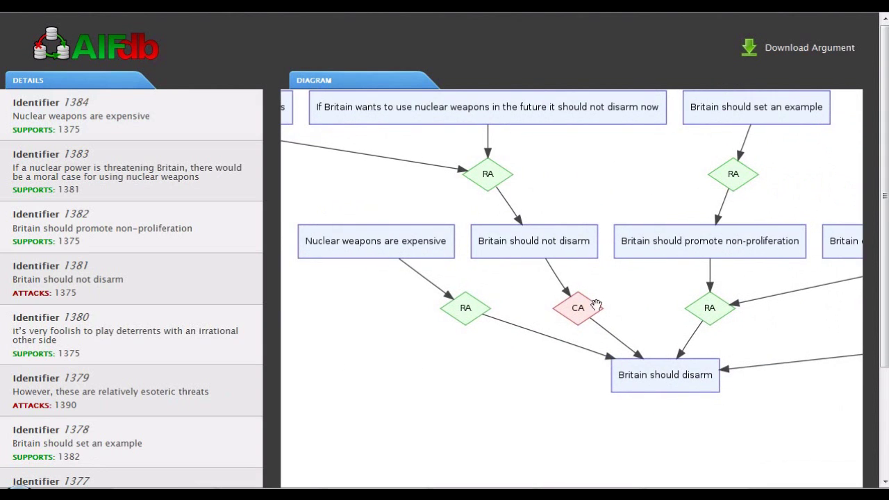
pyautogui.moveTo(574, 227); pyautogui.dragTo(333, 226)
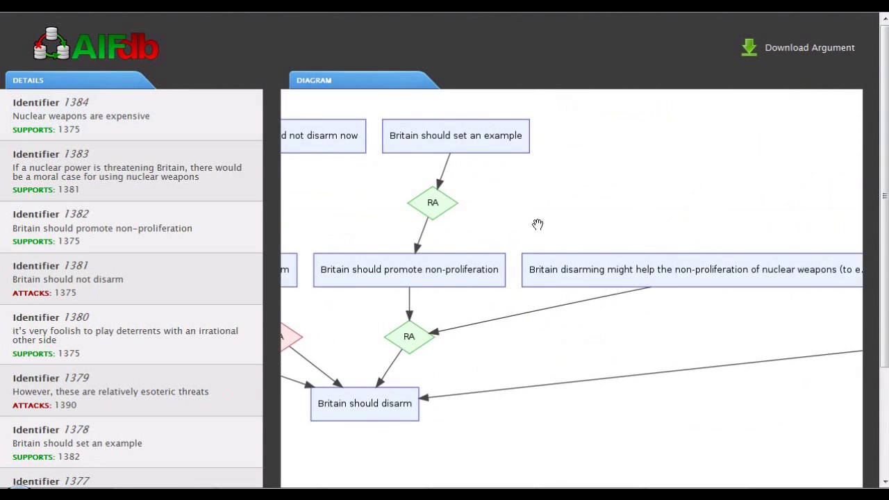